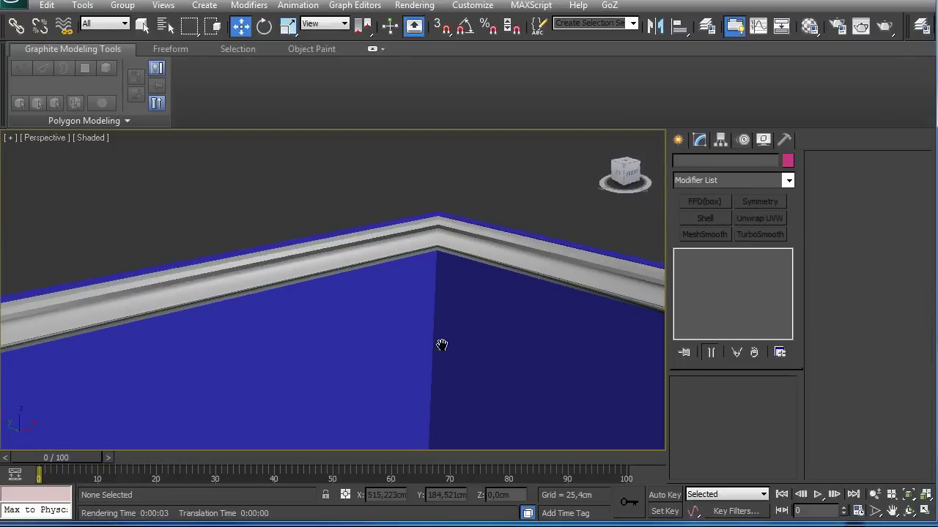
Inspect the crown molding's sweep along the walls and corners from several angles
click(474, 257)
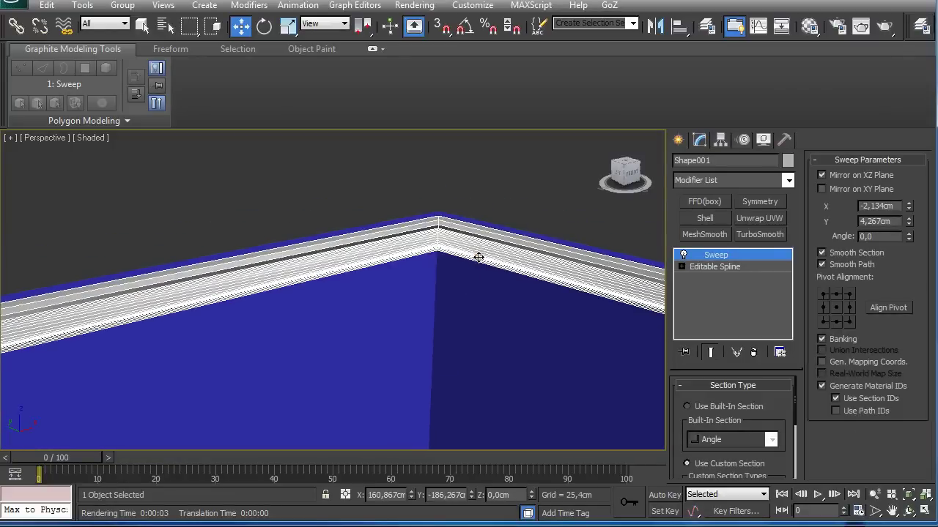
middle_drag(478, 257, 490, 249)
click(454, 194)
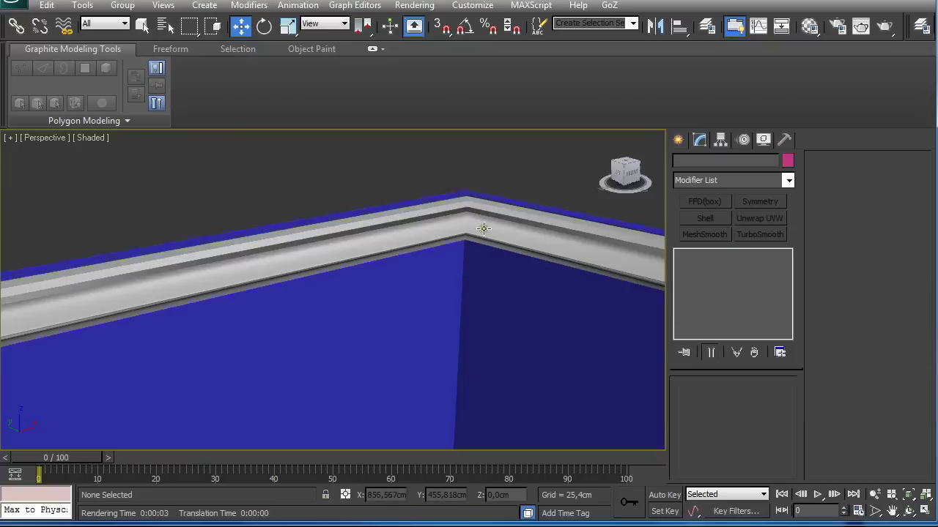
scroll(483, 228, down, 3)
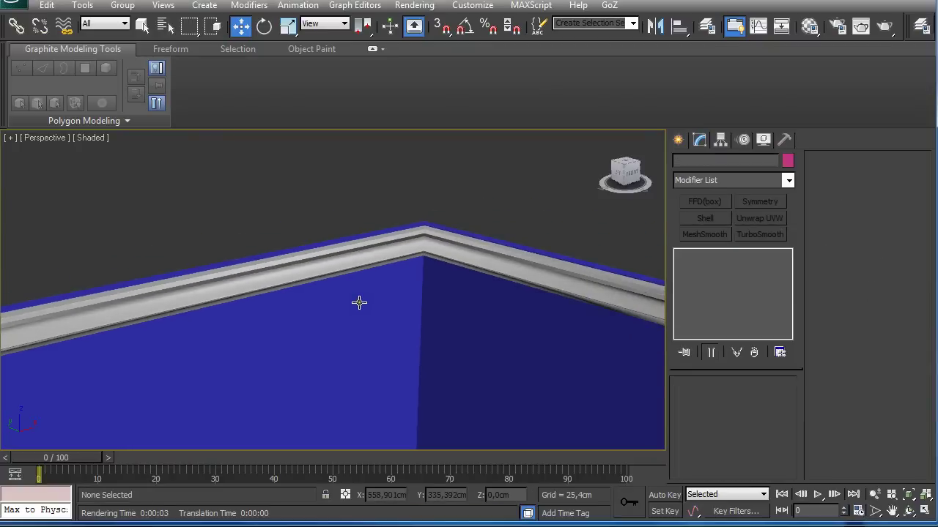
middle_drag(359, 302, 548, 269)
mouse_move(316, 307)
alt+middle_down()
mouse_move(279, 318)
mouse_move(440, 256)
mouse_move(373, 271)
mouse_move(287, 260)
mouse_move(305, 299)
mouse_move(236, 284)
mouse_move(312, 301)
alt+middle_up()
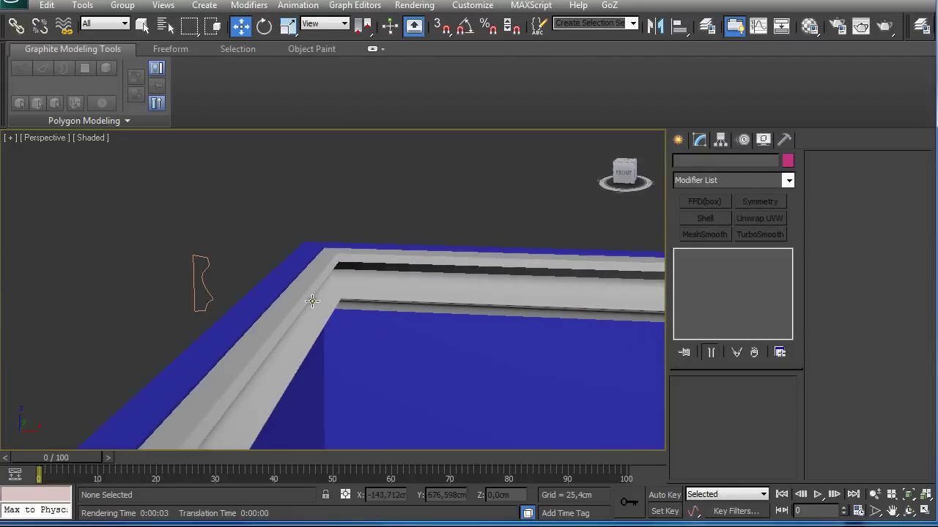
Move vertices of the Line002 profile to reshape the molding's cross-section
click(211, 262)
key(1)
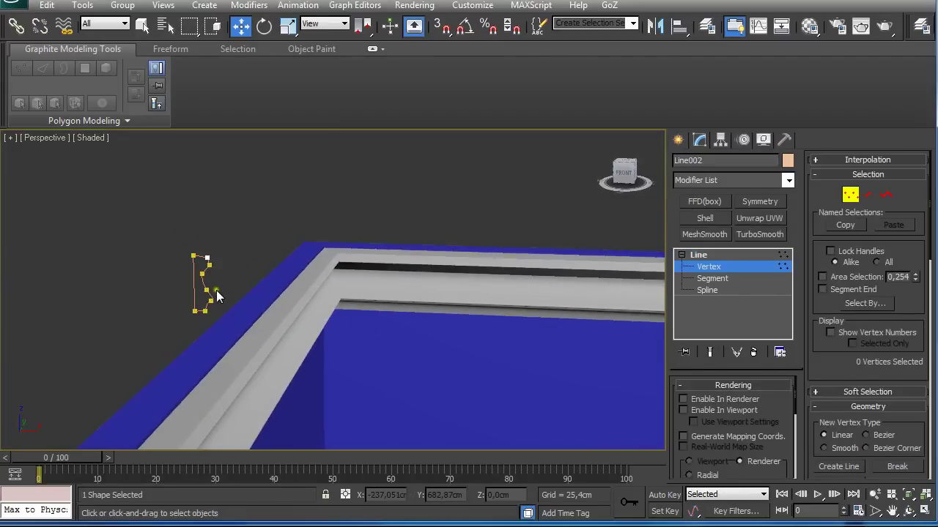
scroll(213, 289, up, 2)
click(181, 261)
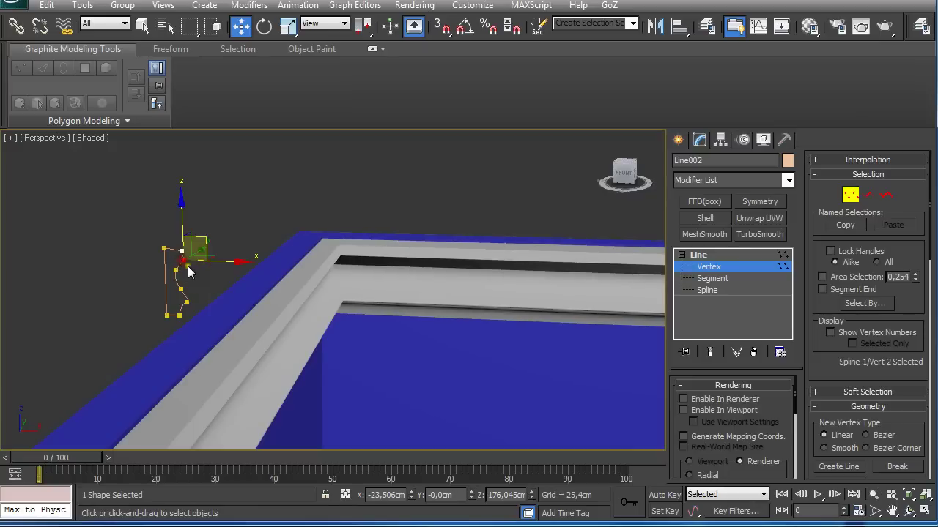
drag(207, 238, 188, 272)
click(180, 288)
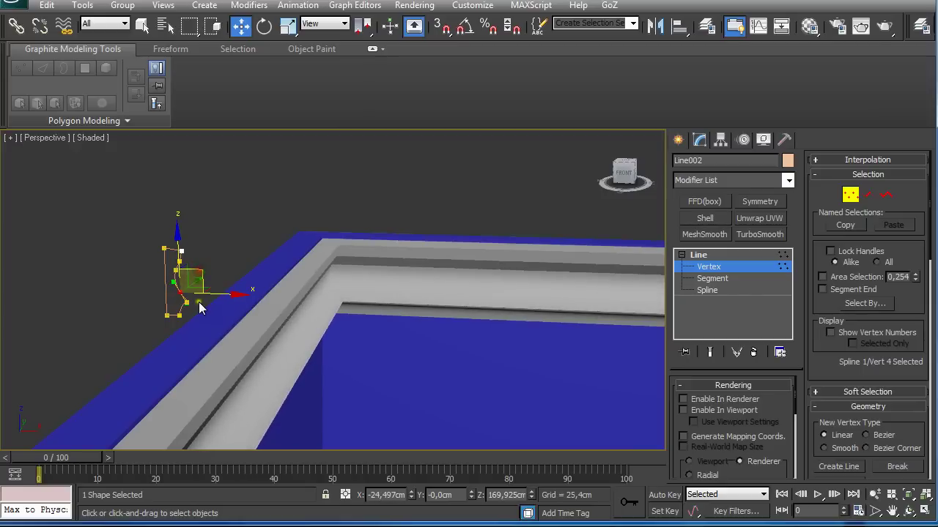
click(190, 306)
click(190, 300)
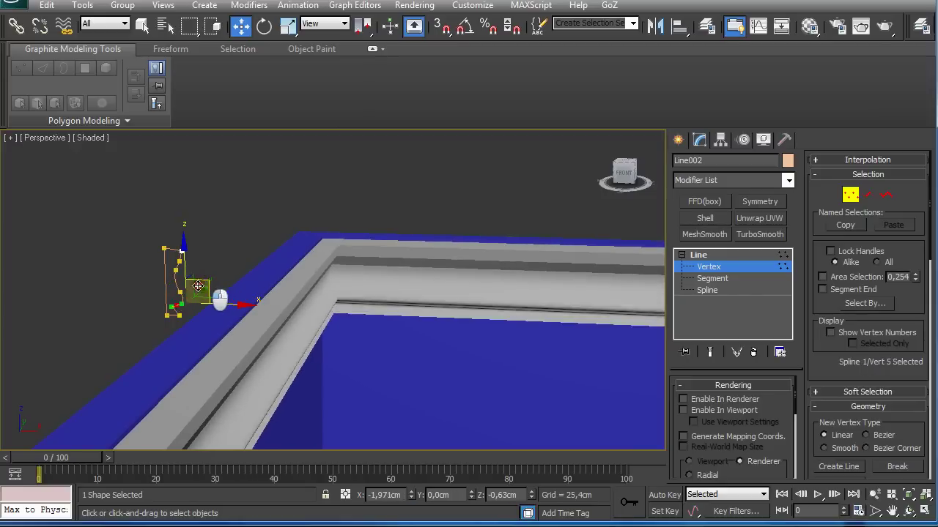
Leave vertex level and select all the wall and molding objects
scroll(233, 280, down, 2)
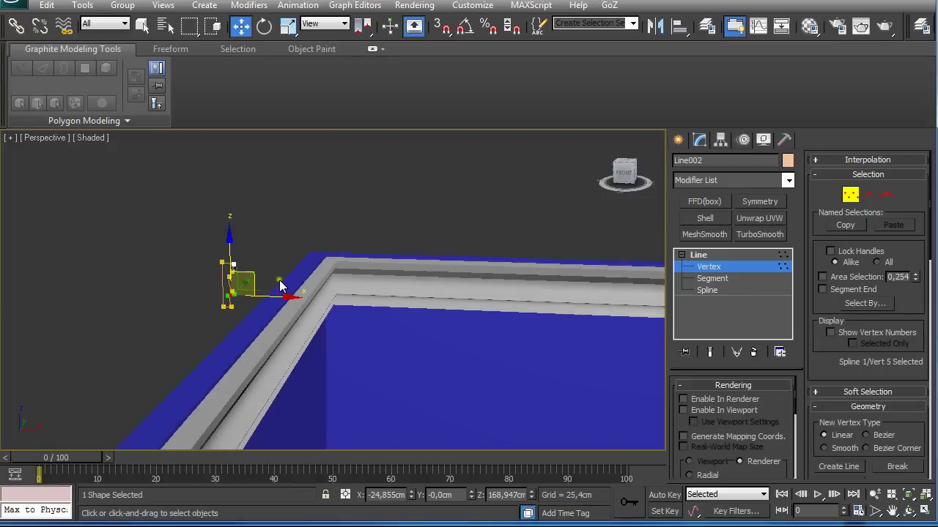
scroll(301, 285, down, 3)
key(ctrl+a)
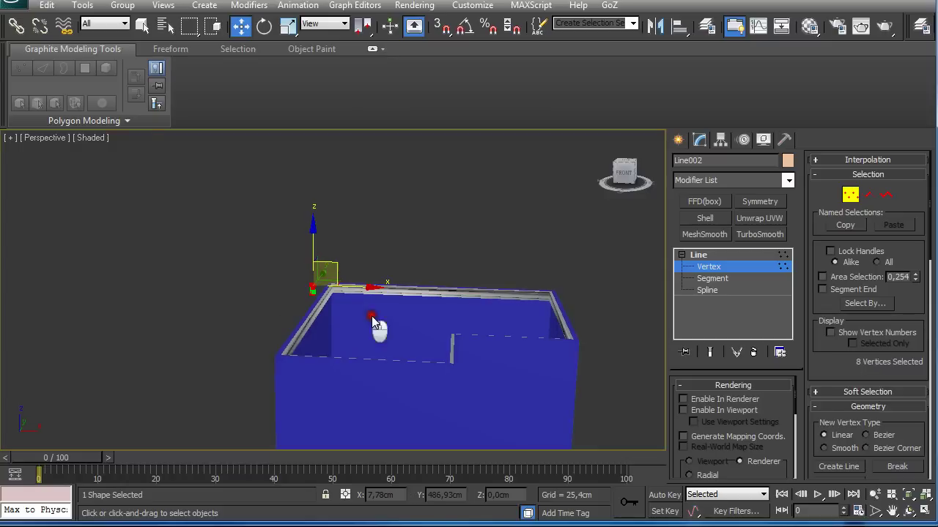
click(718, 255)
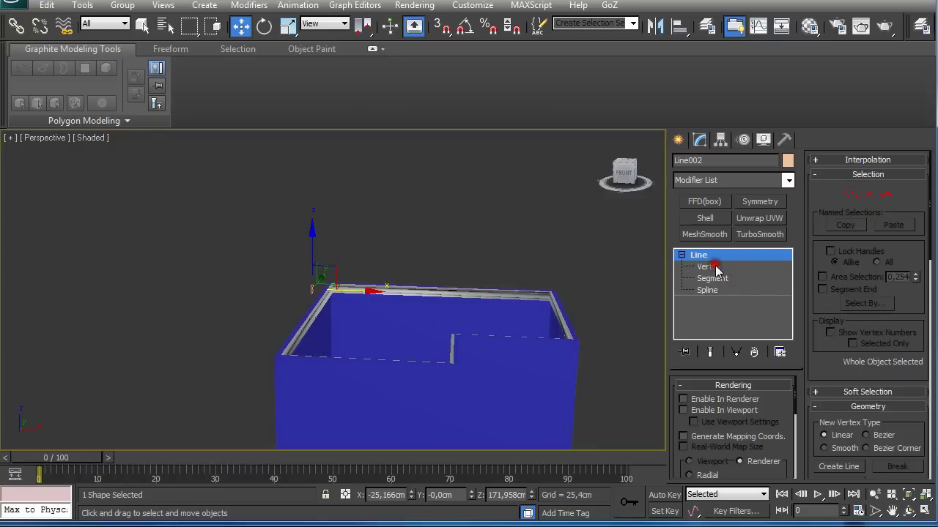
click(217, 258)
key(ctrl+a)
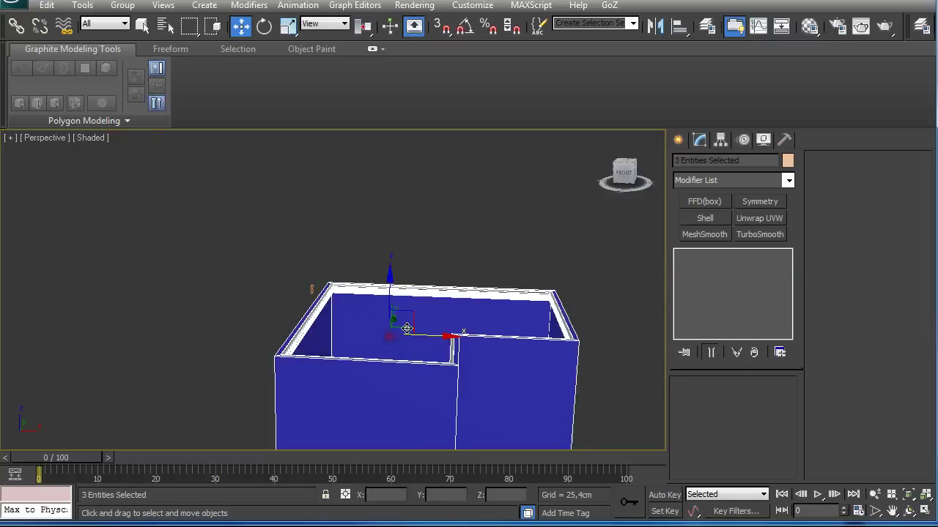
Hide the selected walls and molding with Hide Selection and switch to Top view
right_click(445, 322)
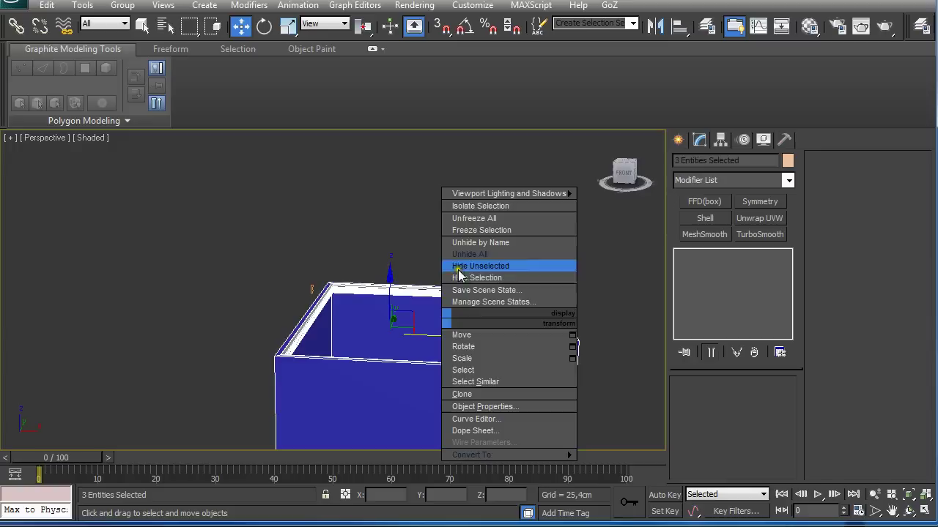
click(460, 277)
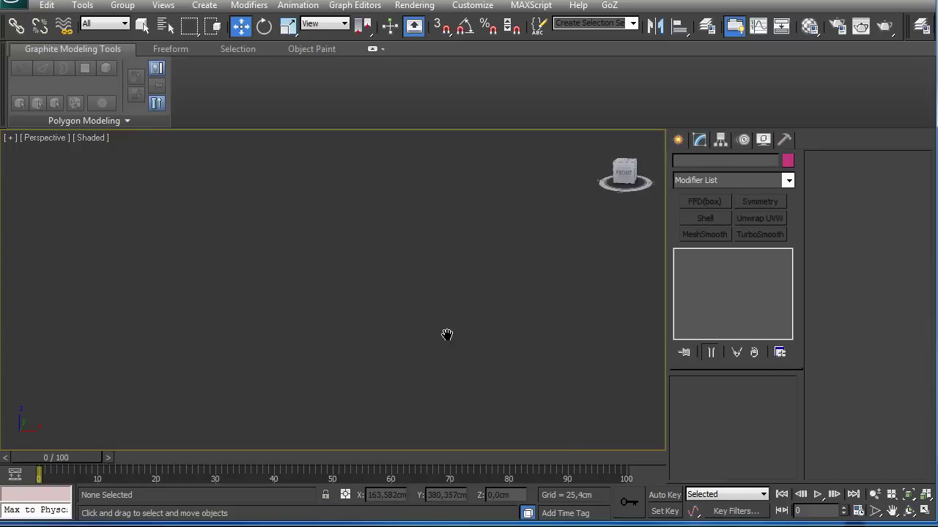
key(t)
scroll(437, 341, up, 3)
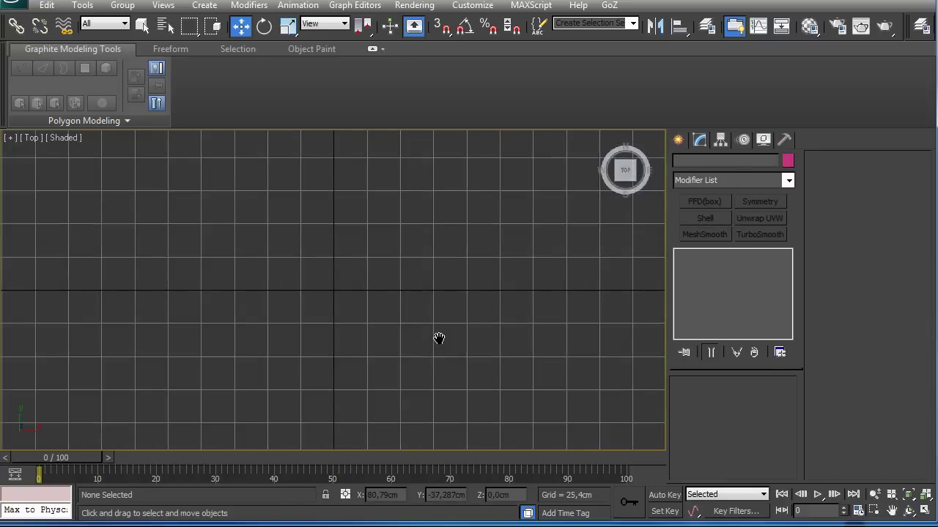
scroll(429, 336, down, 4)
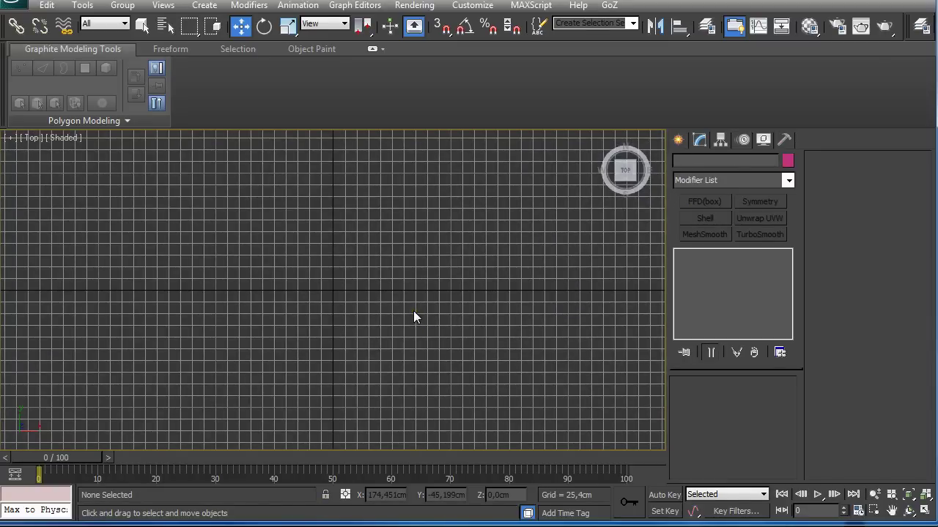
Show the AEC Extended object types and start the Wall tool
click(677, 140)
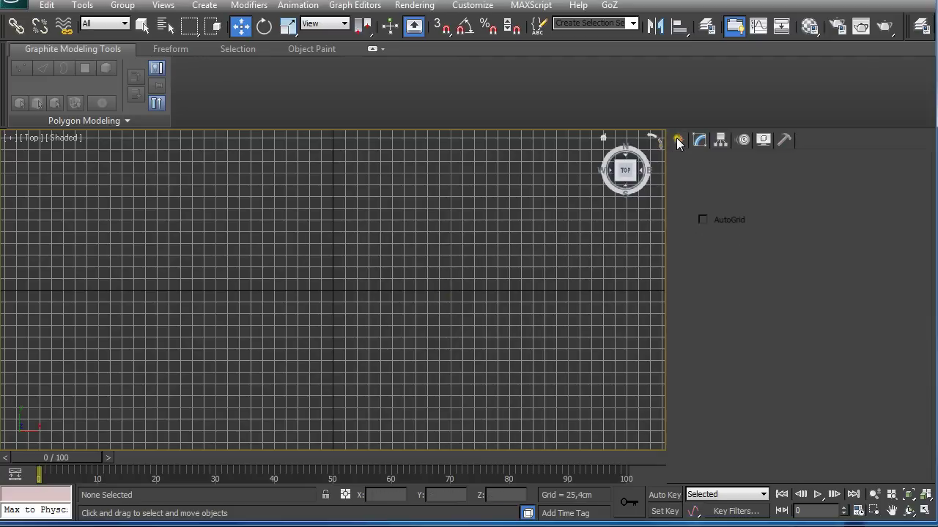
click(680, 163)
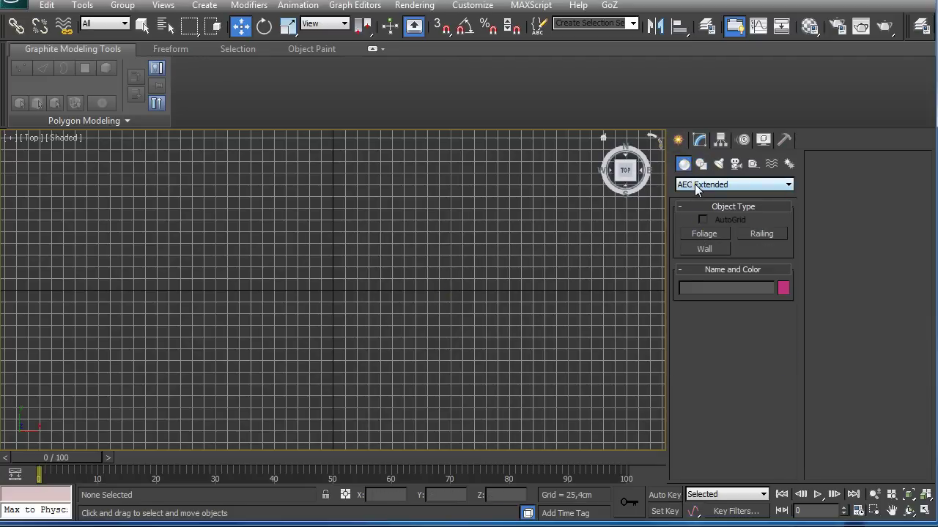
click(704, 250)
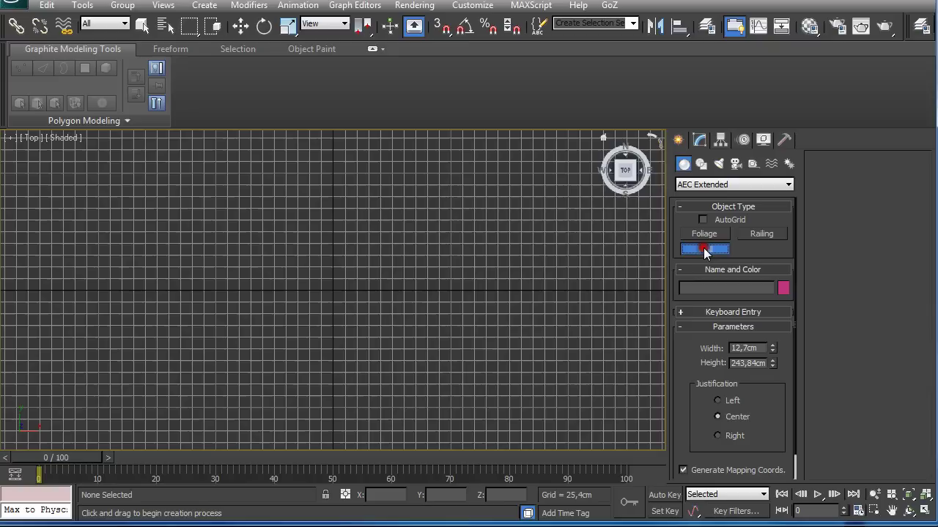
Turn on 3D Snap with Grid Points, then exit the Wall tool
key(s)
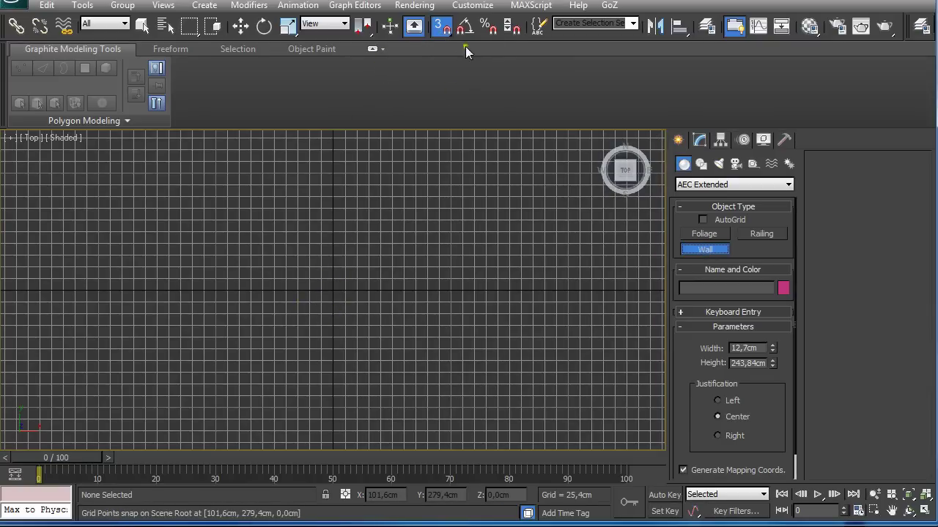
click(443, 28)
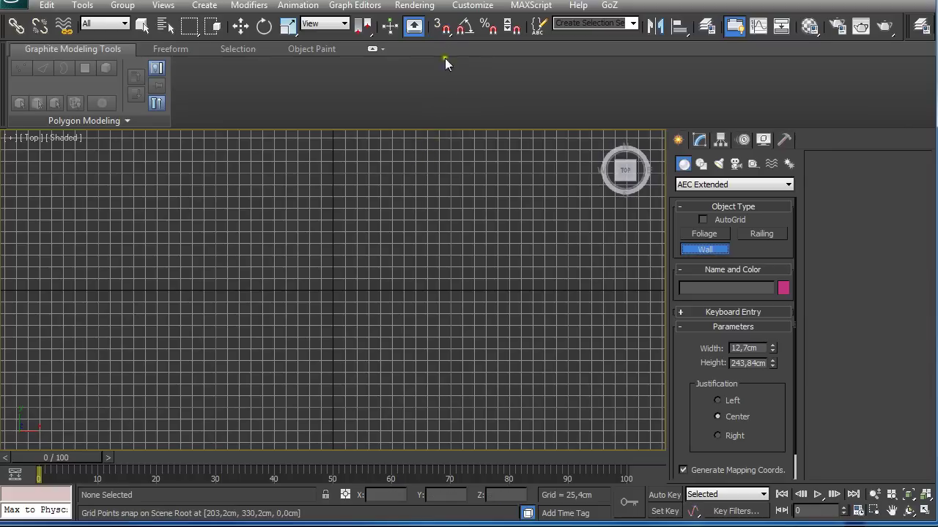
click(443, 28)
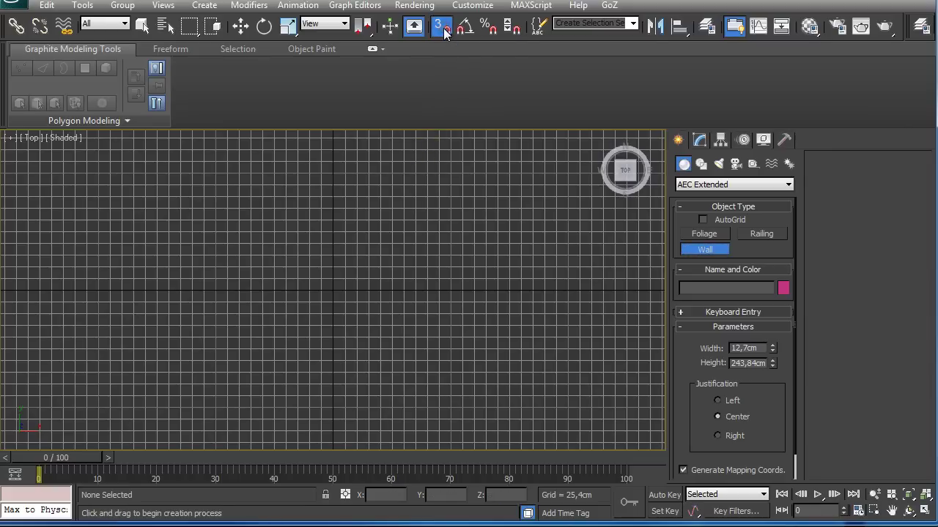
right_click(443, 28)
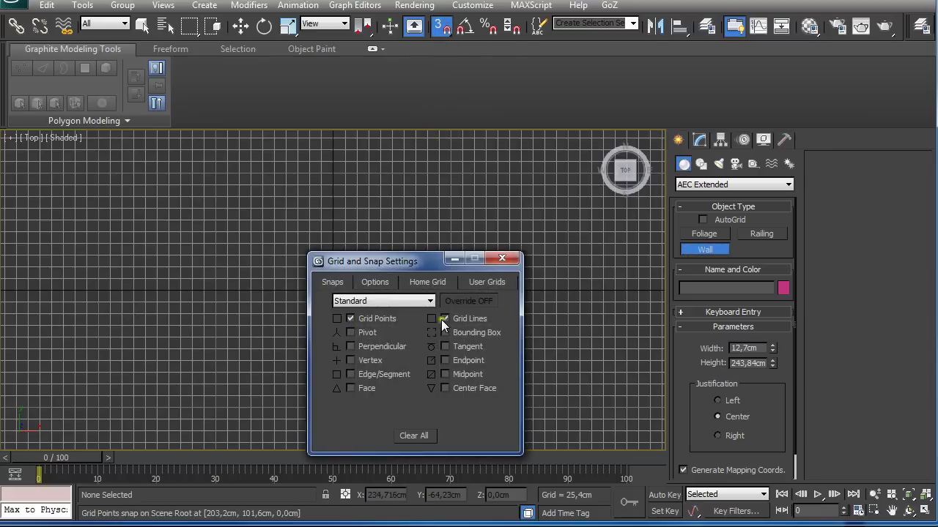
click(502, 258)
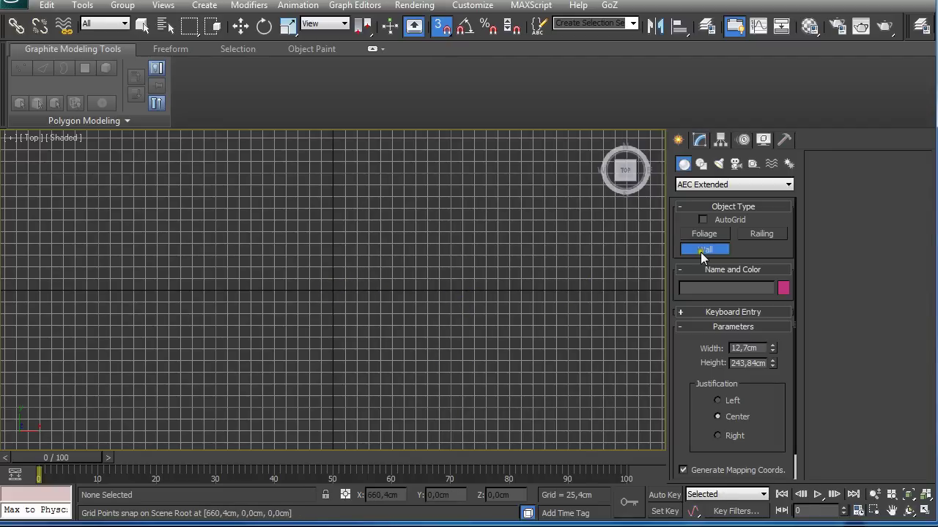
right_click(399, 286)
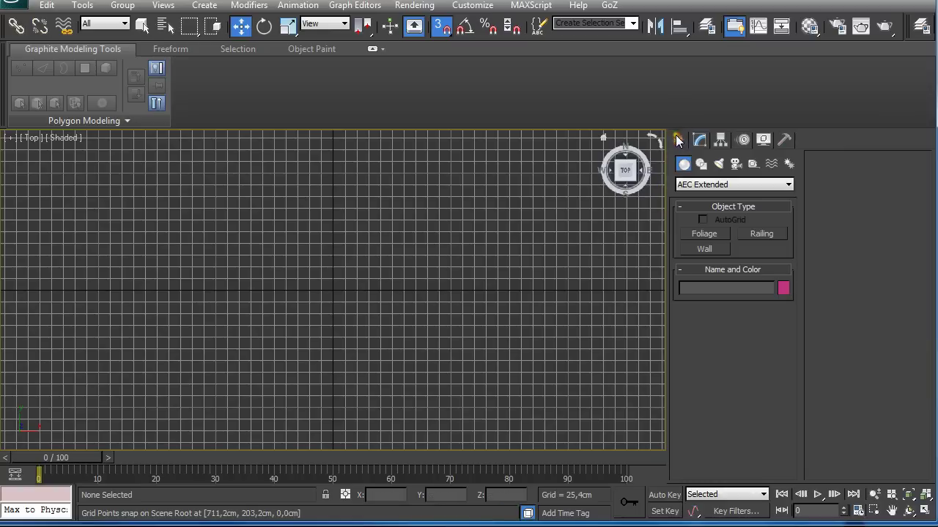
Start a Line spline at the origin and place the right and bottom corners
click(701, 164)
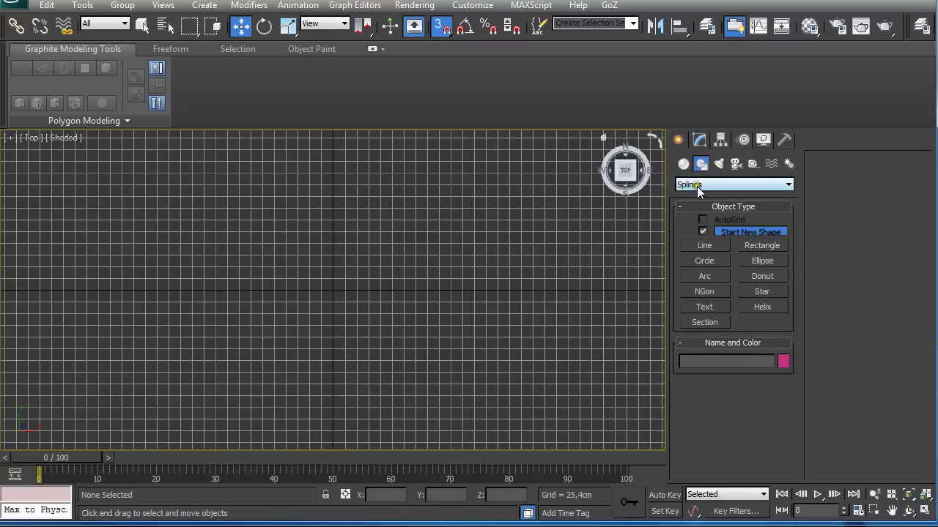
click(703, 246)
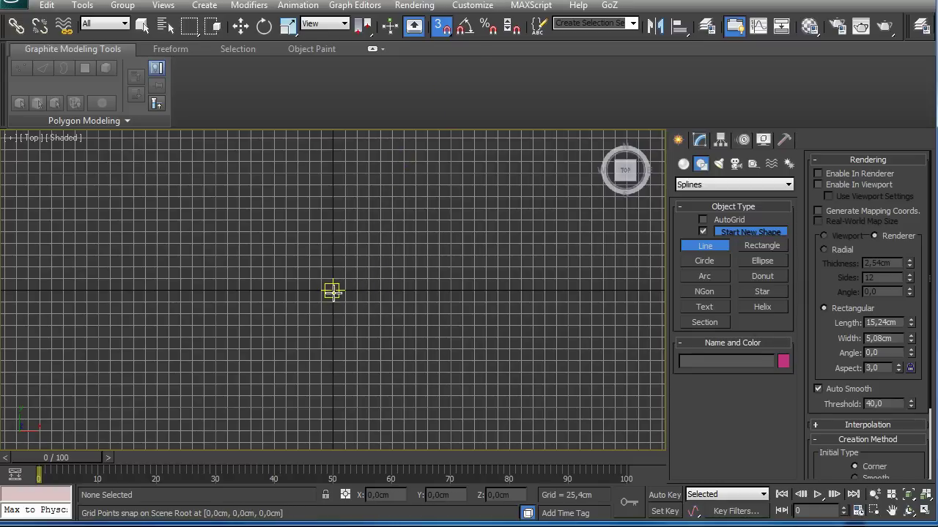
click(332, 290)
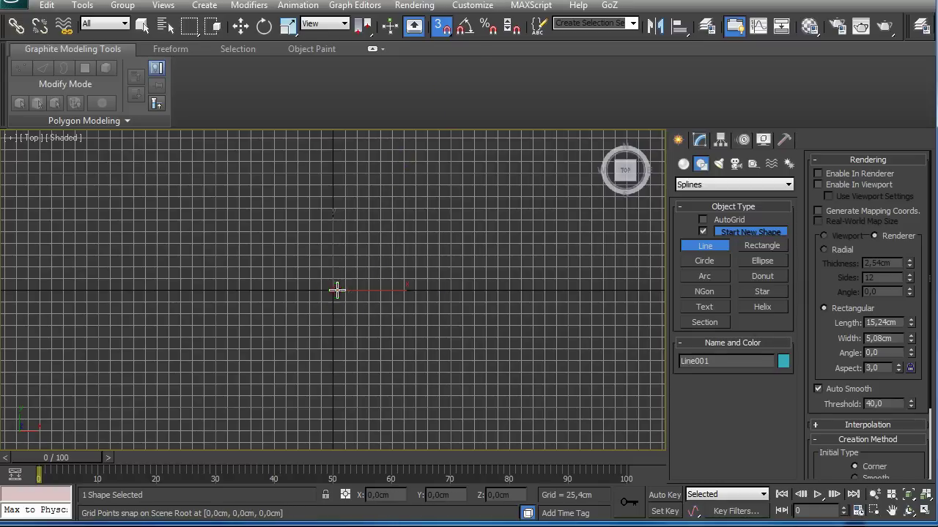
click(519, 290)
click(519, 372)
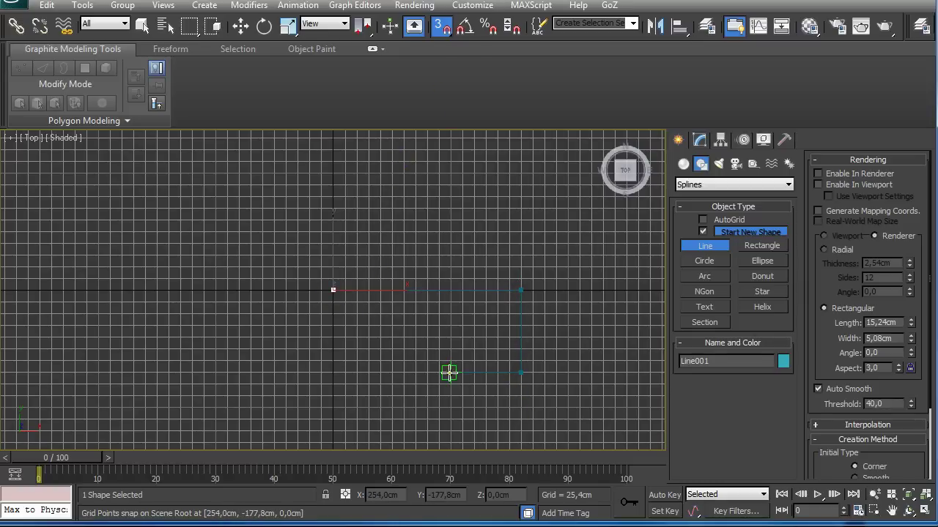
click(449, 372)
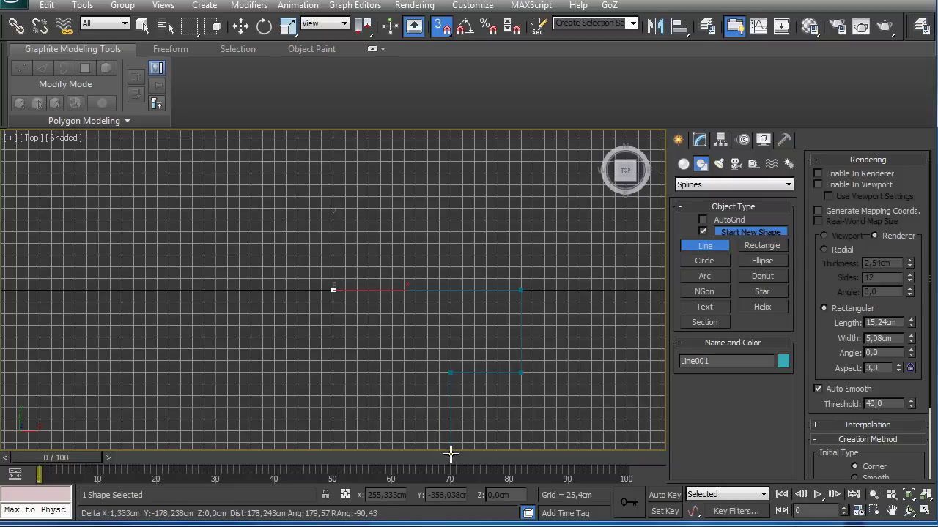
key(i)
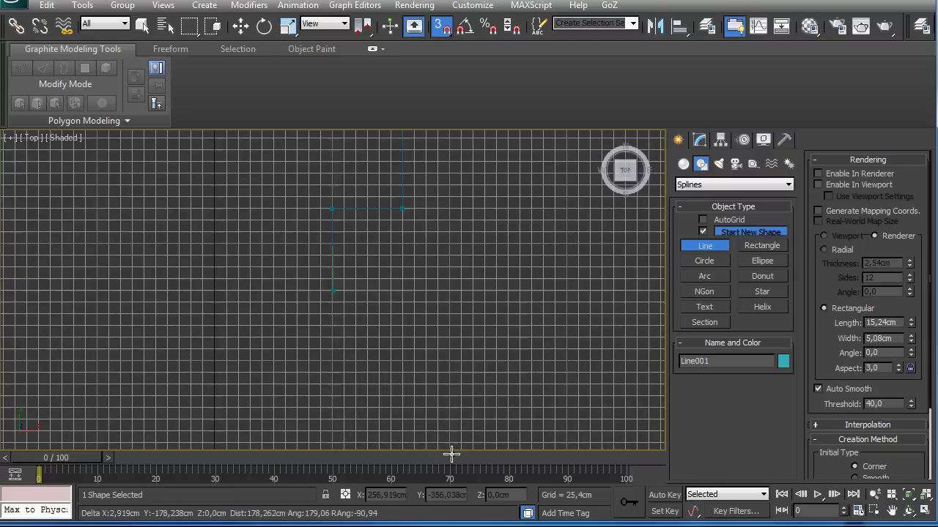
Place the remaining left corners and close the spline back at the origin
click(332, 278)
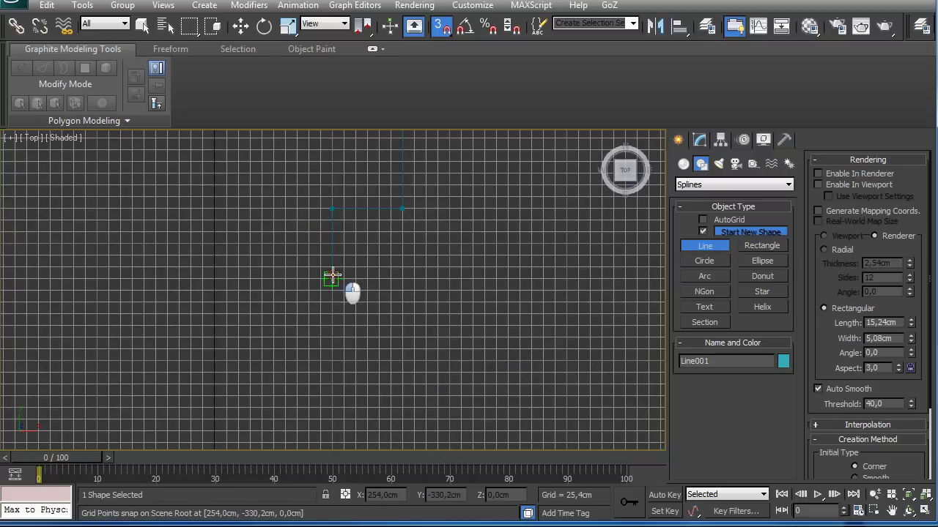
click(215, 276)
key(i)
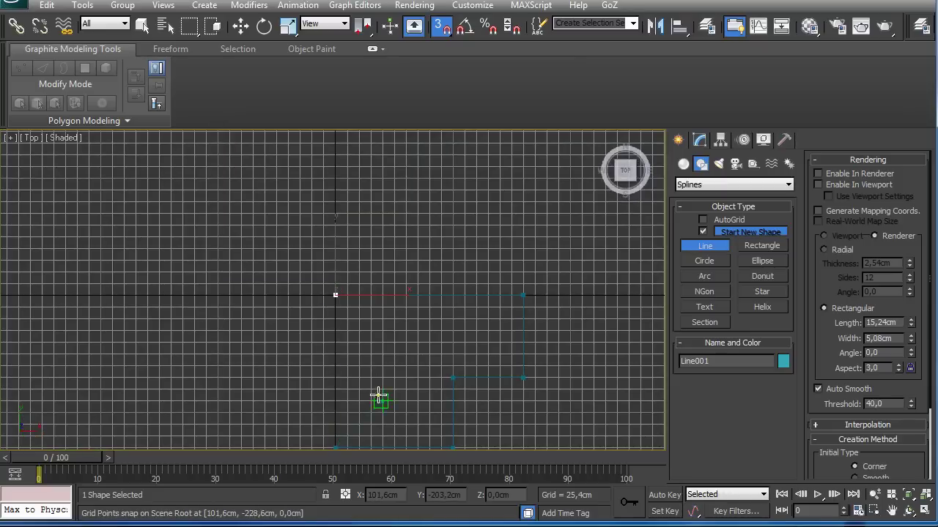
click(333, 295)
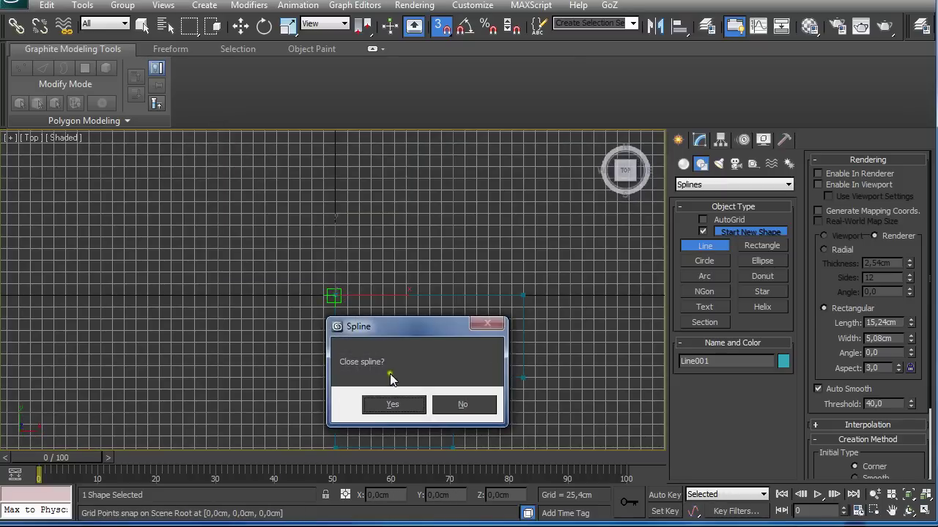
drag(388, 329, 473, 151)
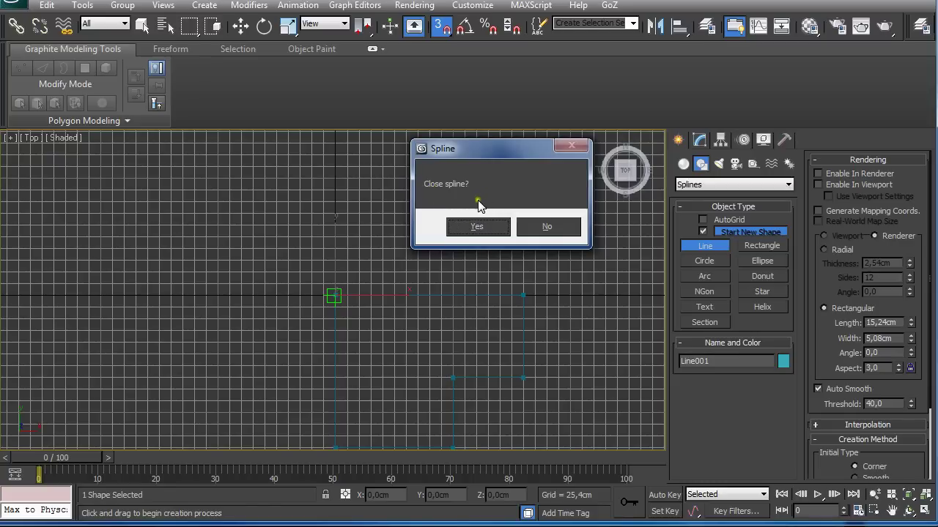
click(484, 228)
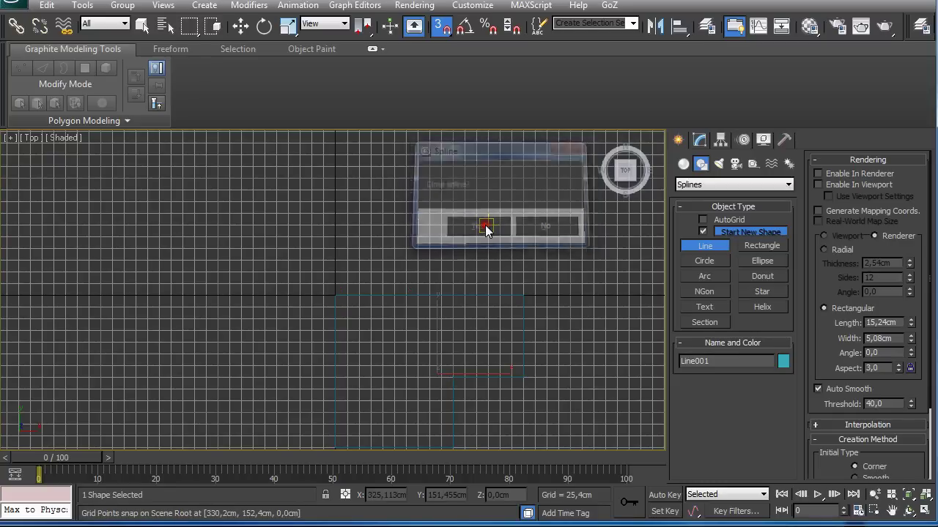
Exit line drawing, hide the grid, tilt to a 3D view and toggle snapping off
key(w)
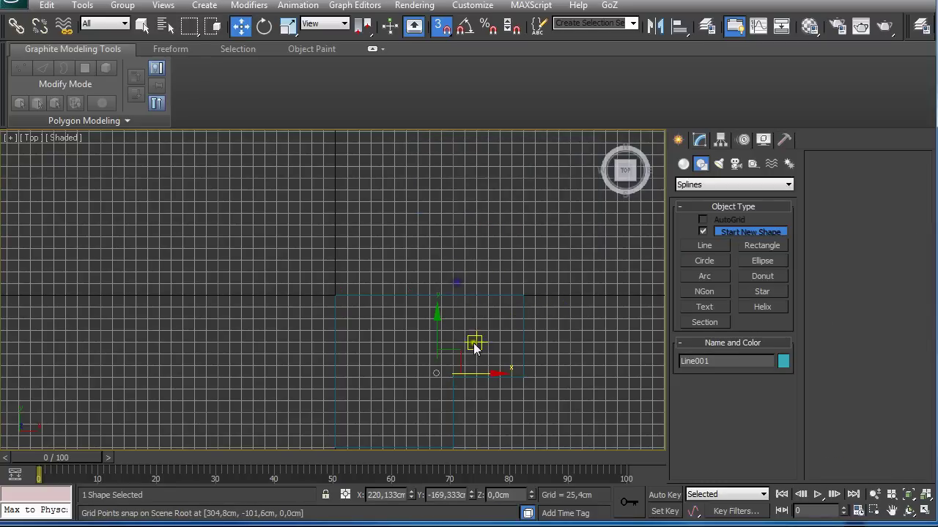
middle_drag(476, 342, 453, 288)
key(g)
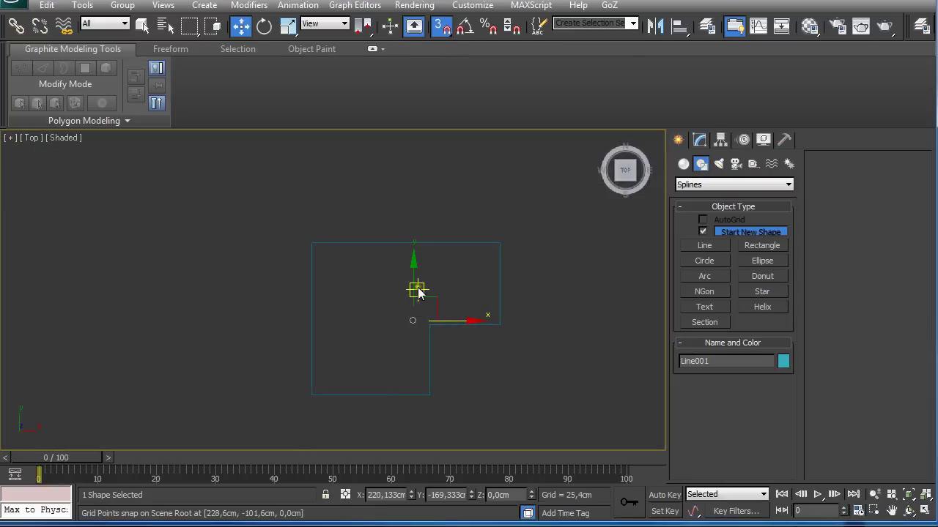
scroll(459, 284, up, 2)
alt+middle_drag(458, 284, 464, 195)
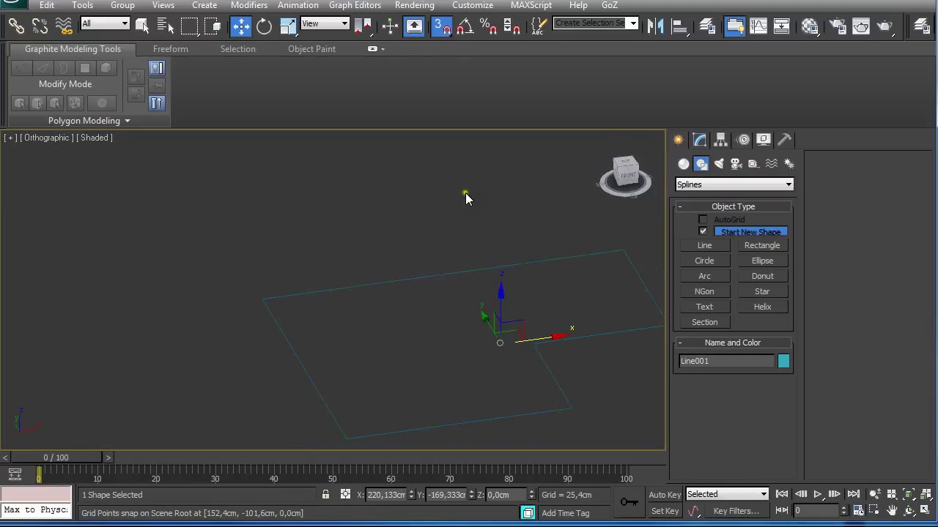
middle_drag(464, 272, 343, 230)
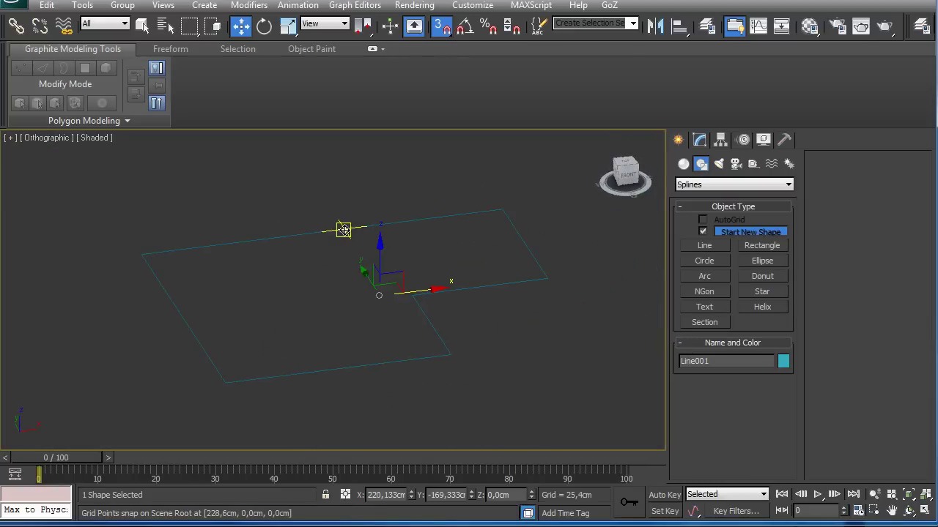
key(s)
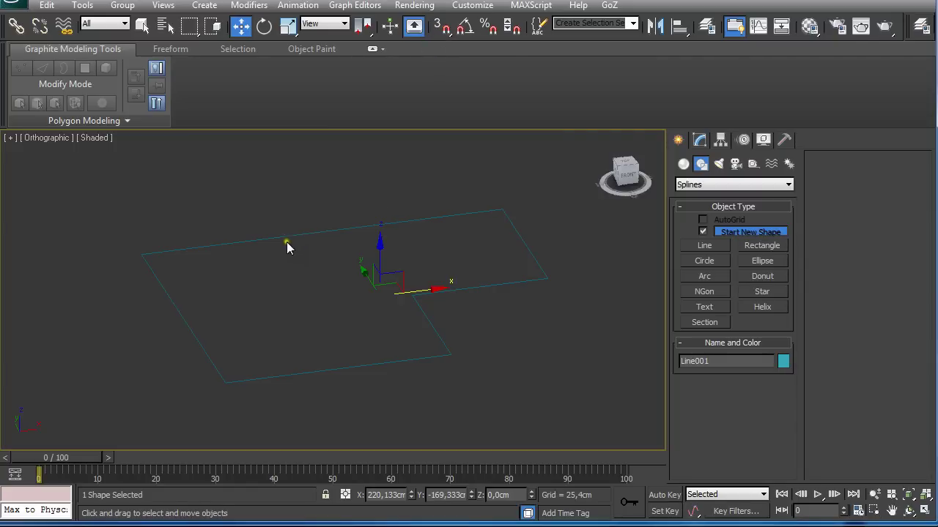
middle_drag(287, 242, 324, 237)
scroll(330, 251, up, 2)
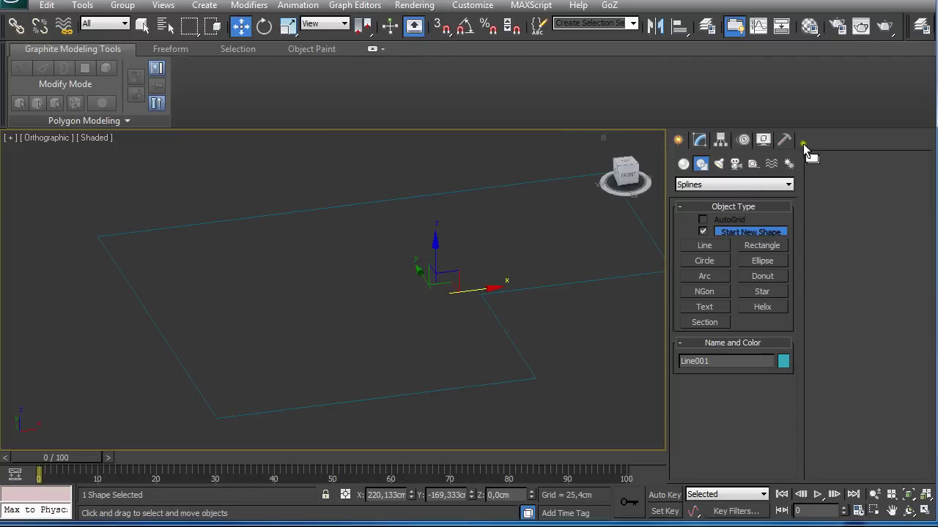
Enable Line001 in renderer and viewport with a Rectangular cross-section
click(699, 141)
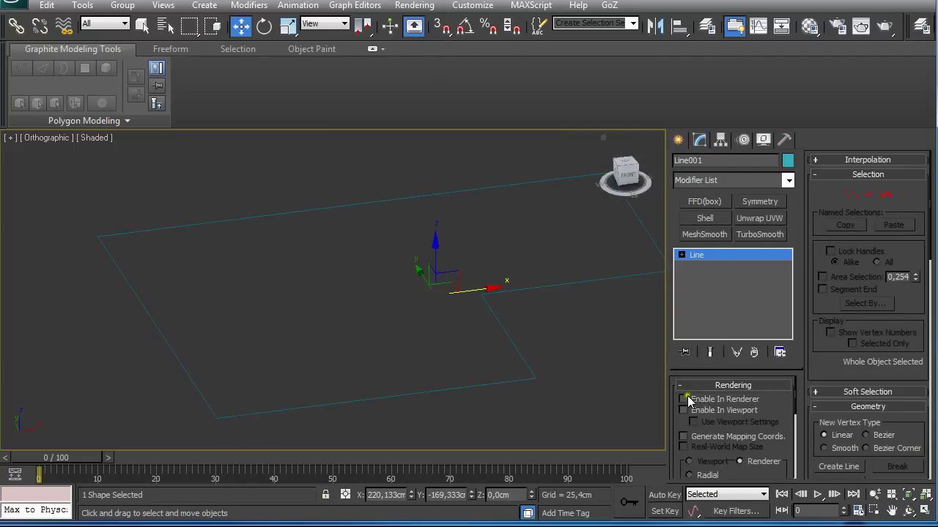
click(683, 400)
click(683, 410)
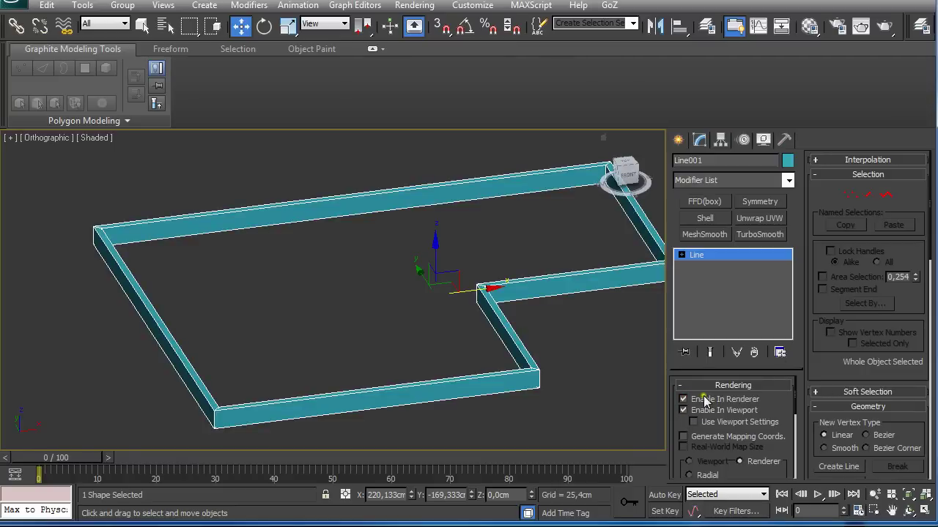
drag(800, 406, 796, 430)
click(690, 420)
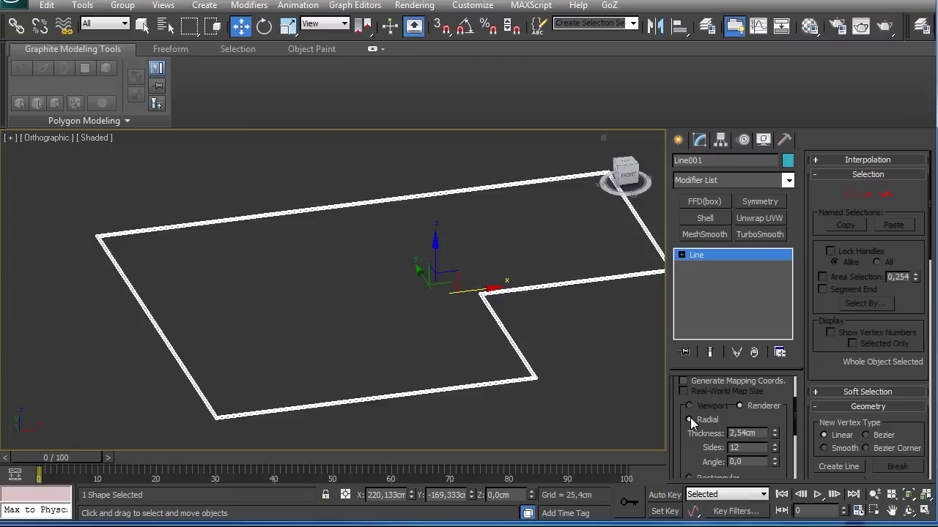
drag(793, 417, 794, 447)
click(709, 430)
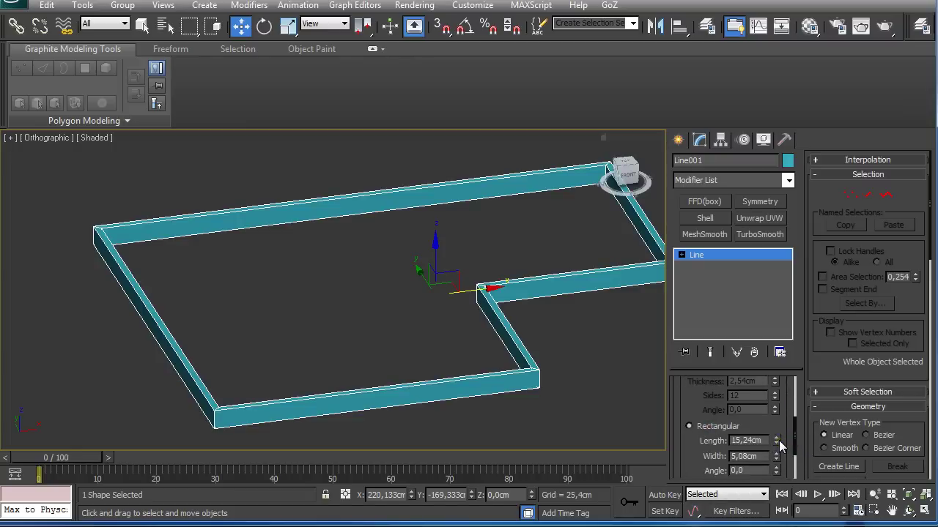
Set the rectangular profile to Length 12,192cm and Width 20cm
drag(775, 459, 769, 305)
drag(777, 442, 774, 457)
double_click(758, 456)
text(20)
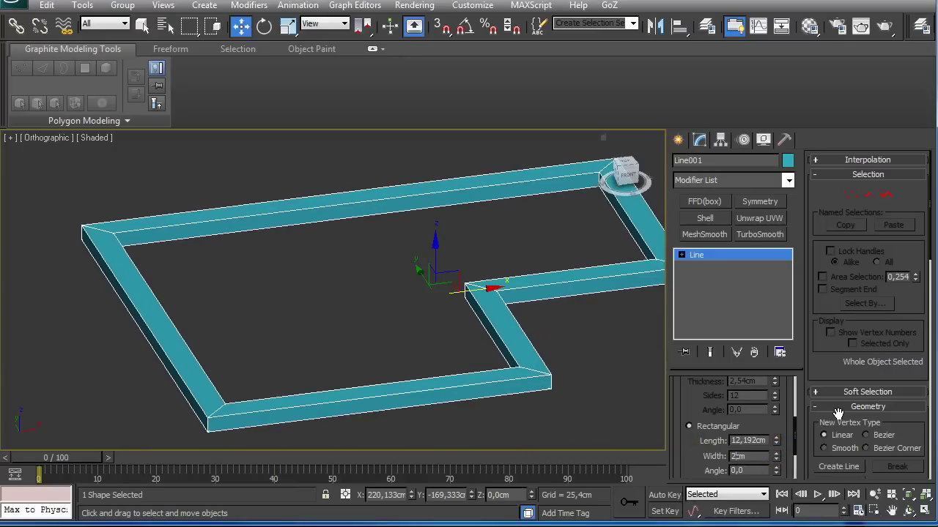
key(Return)
Convert Line001 to Editable Poly and enable polygon selection By Angle
right_click(613, 275)
mouse_move(656, 406)
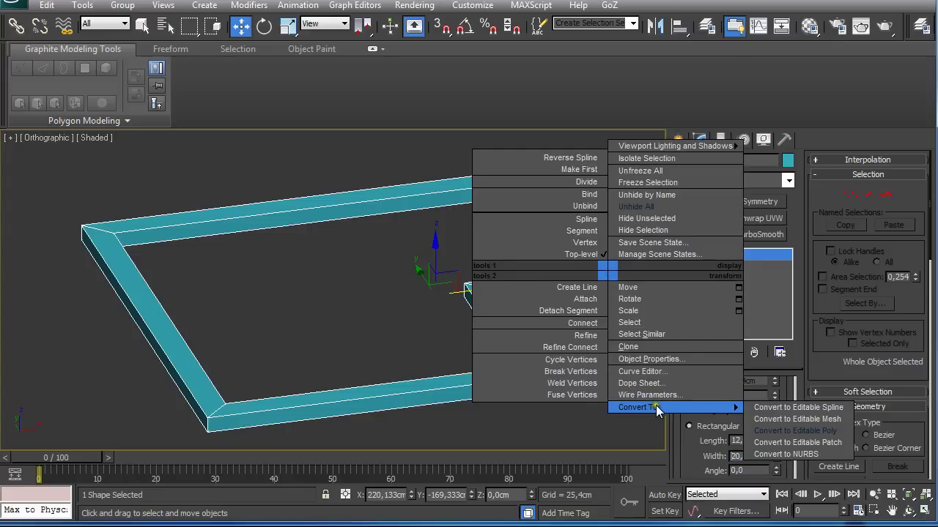
click(795, 431)
click(749, 401)
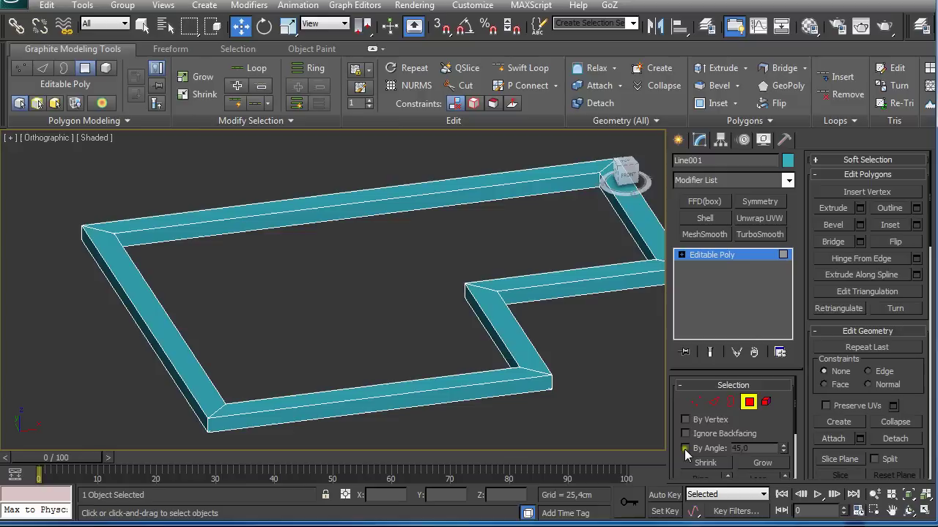
click(685, 449)
Set the By Angle threshold to 5 and select all the frame's top faces
click(452, 183)
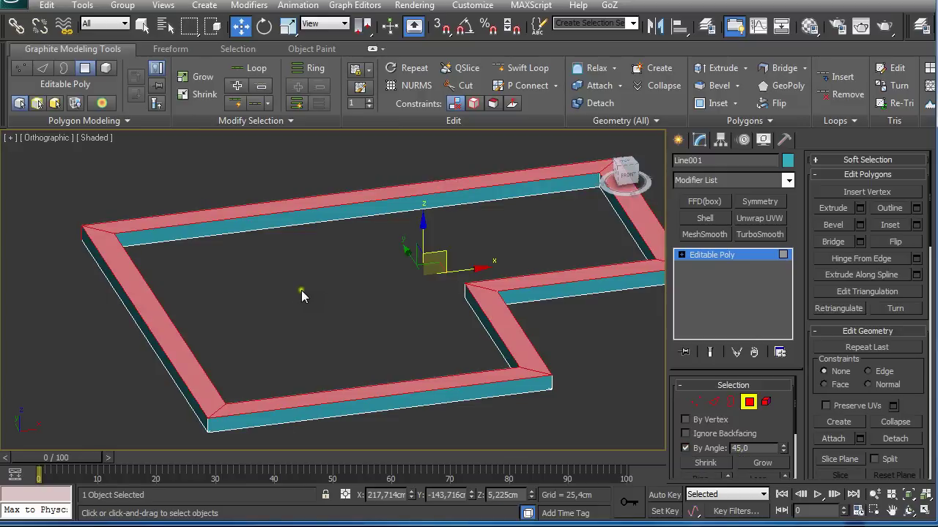
alt+middle_drag(301, 290, 449, 283)
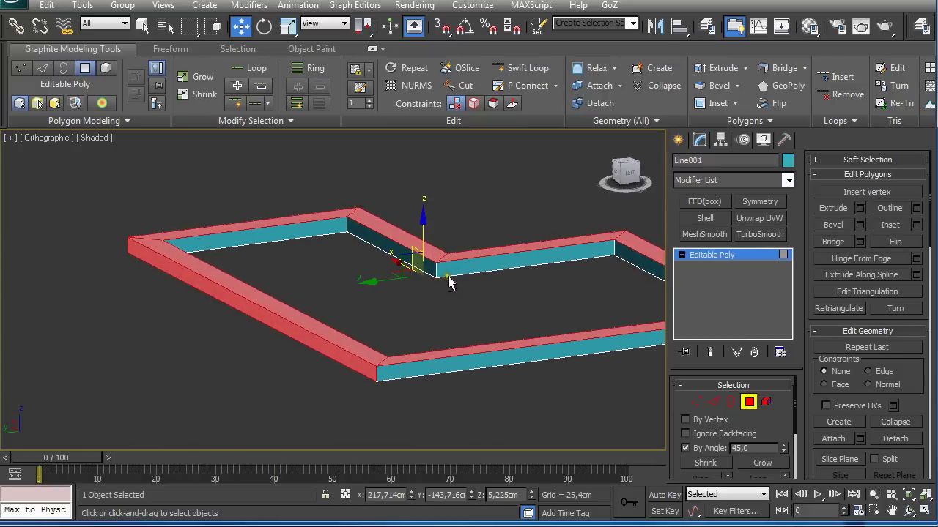
alt+click(340, 360)
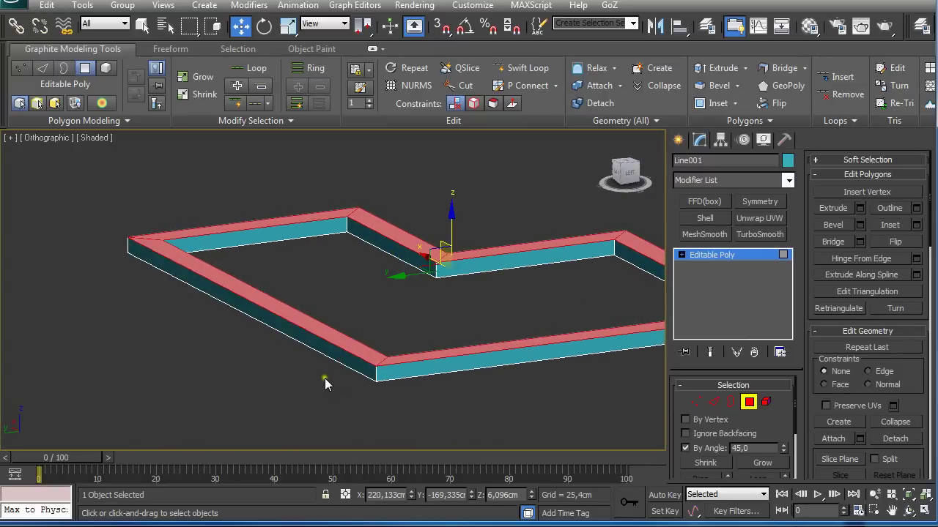
double_click(760, 449)
text(5)
click(568, 301)
click(337, 334)
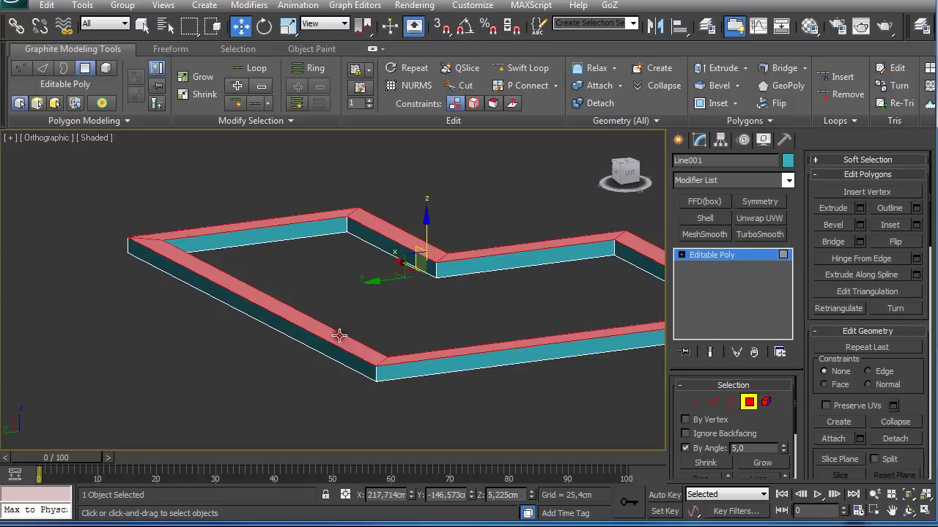
alt+middle_drag(396, 341, 451, 297)
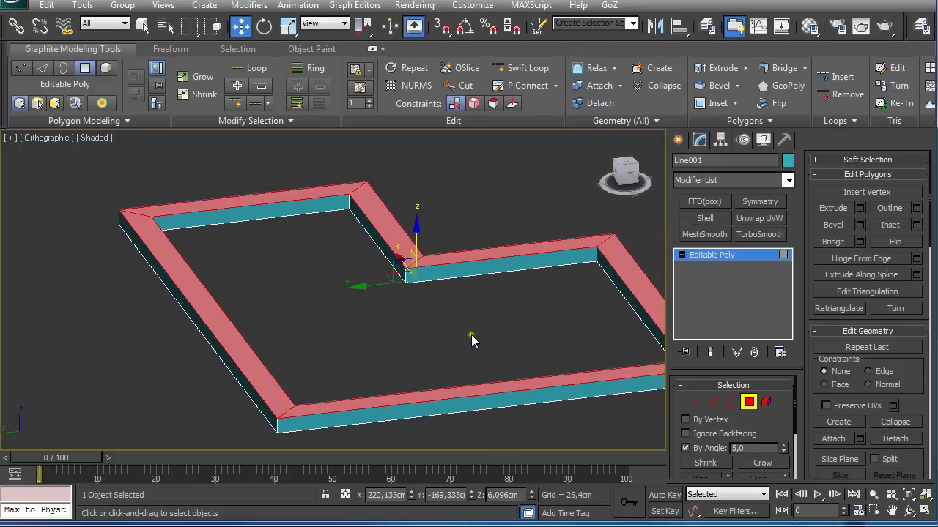
Raise the selected top faces to Z 197,112cm to form tall walls
middle_drag(471, 335, 462, 293)
scroll(492, 331, down, 2)
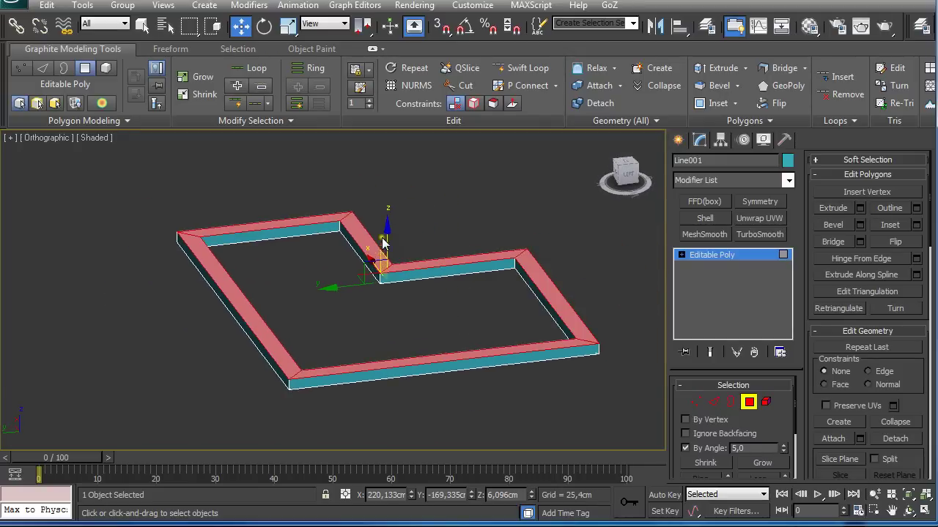
drag(383, 242, 468, 367)
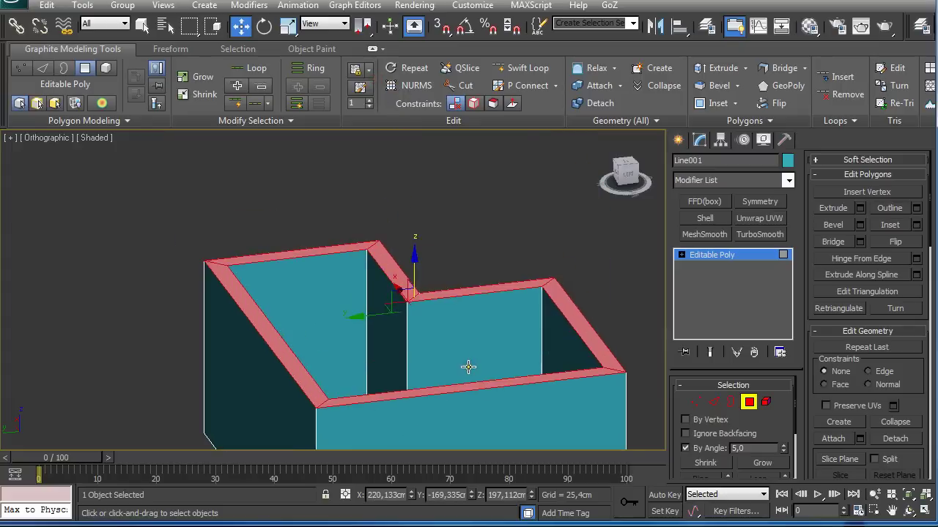
alt+middle_drag(468, 367, 335, 364)
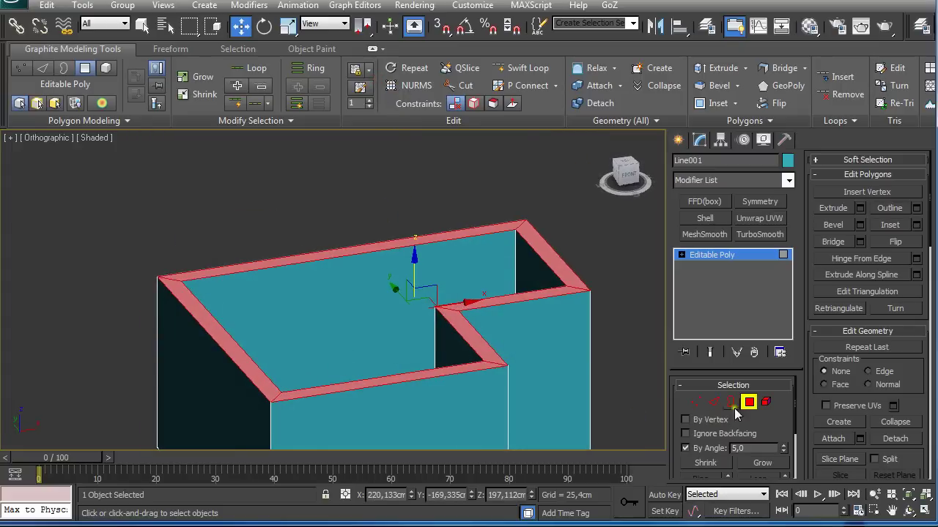
Add a Swift Loop edge loop around the walls near their top
click(748, 401)
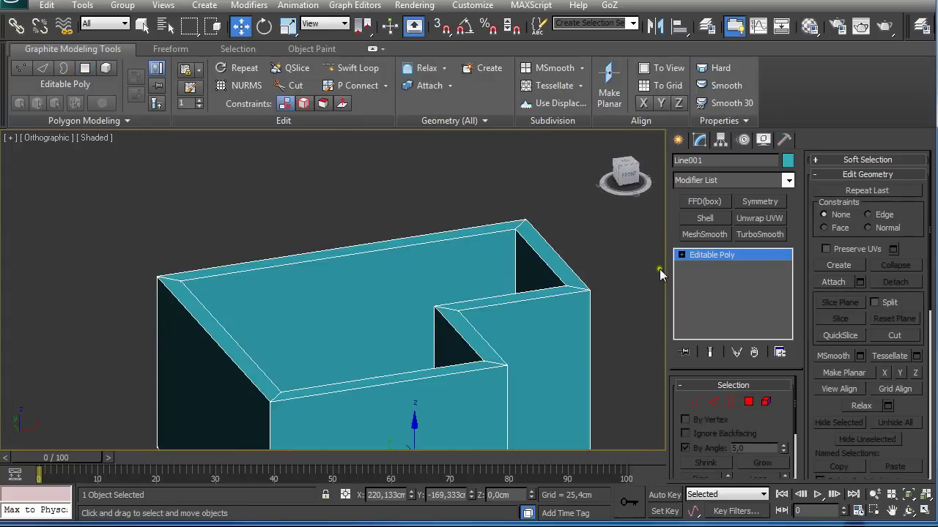
click(352, 67)
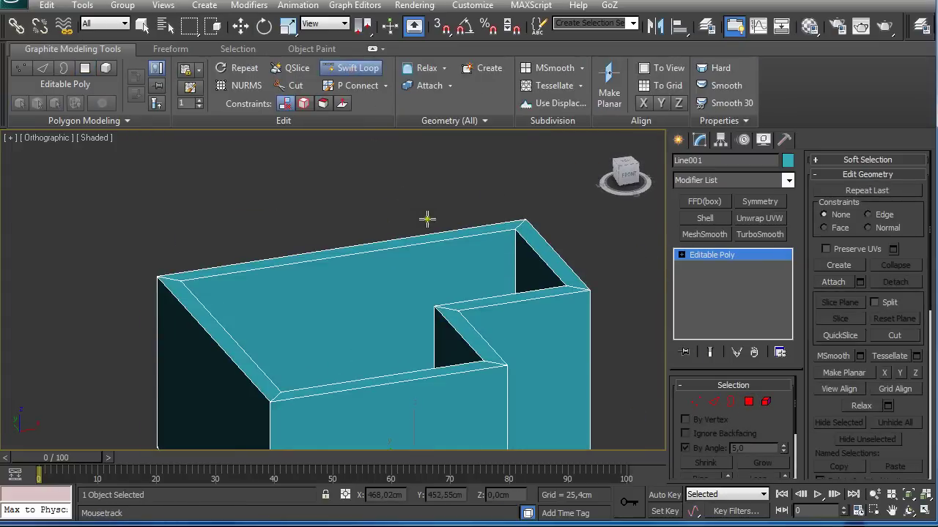
middle_drag(427, 218, 405, 225)
scroll(405, 224, up, 5)
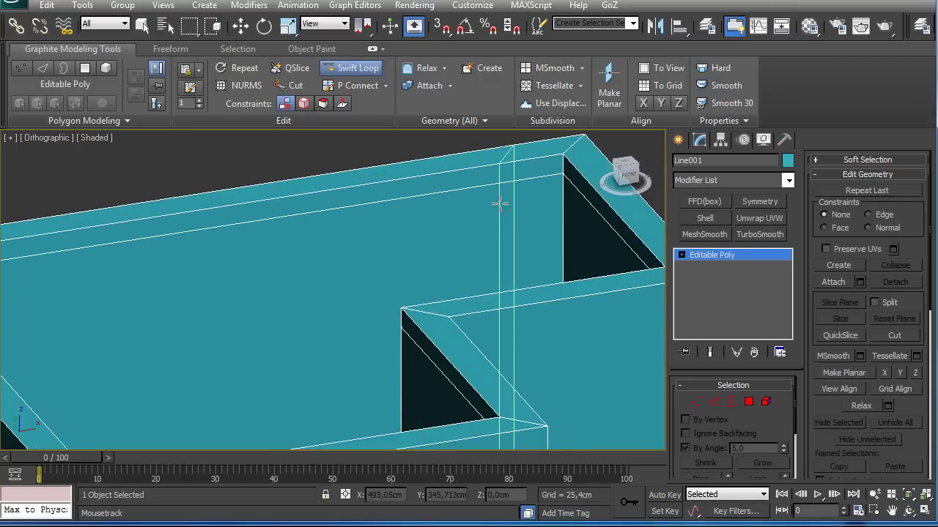
Create linear Shape001 from the top edge loop, then deselect and exit Edge mode
key(w)
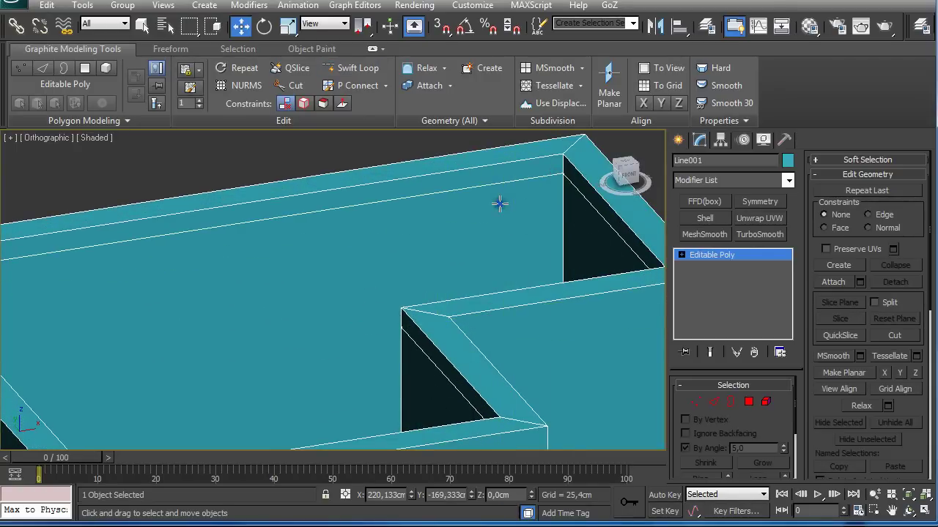
click(714, 401)
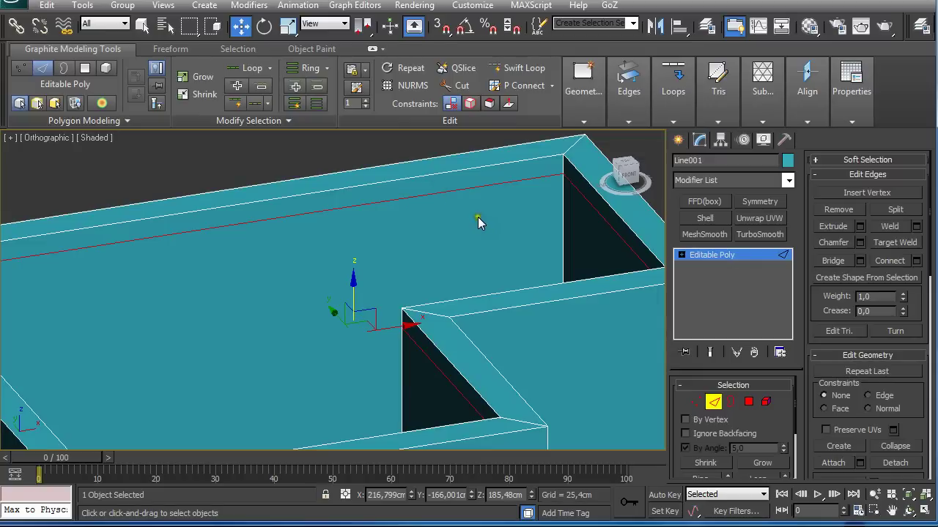
click(872, 280)
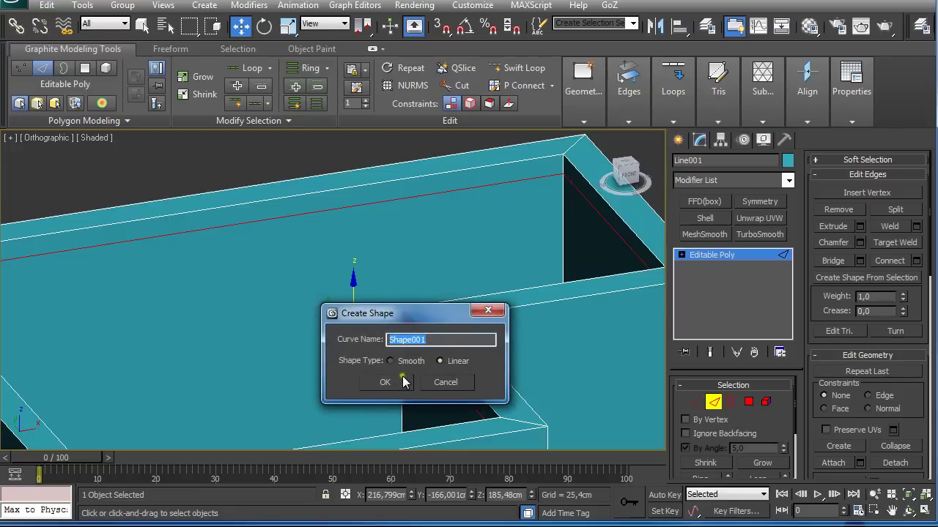
click(401, 382)
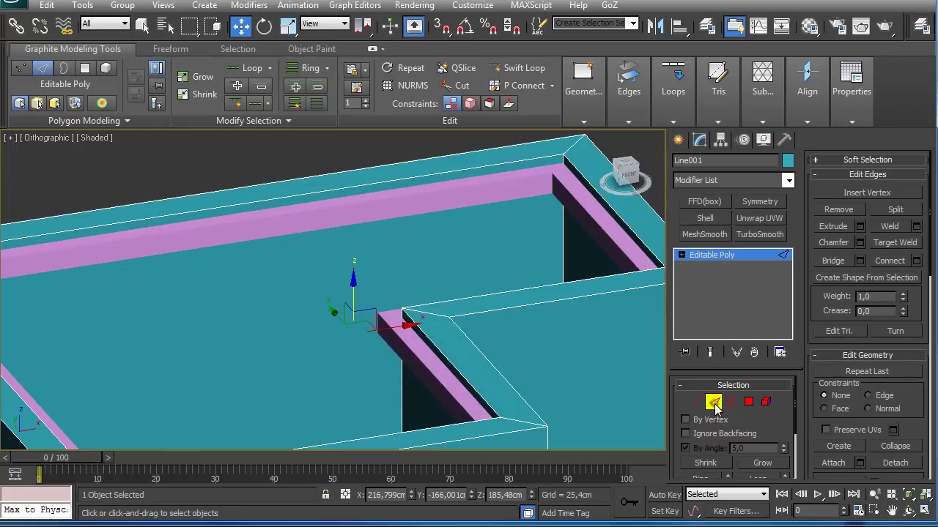
click(556, 270)
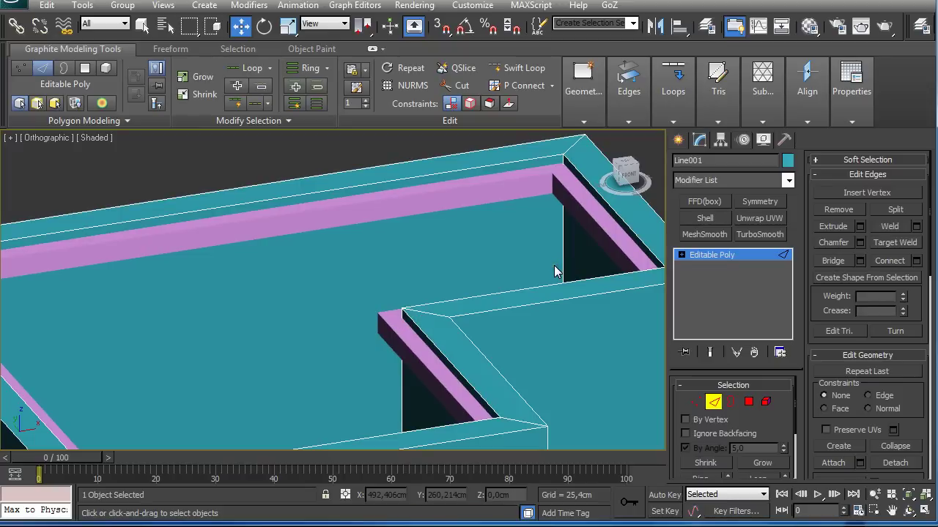
click(711, 400)
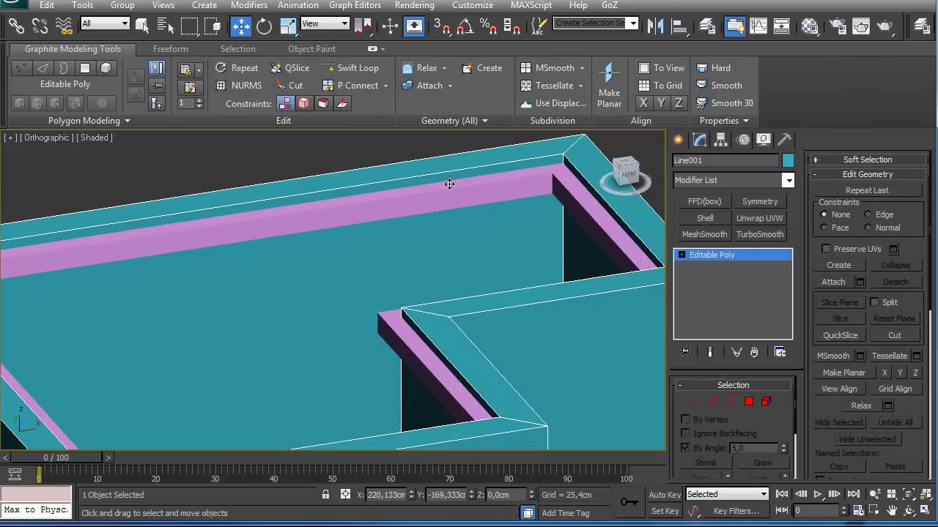
middle_drag(479, 248, 429, 244)
Hide the teal walls and select the Shape001 spline
right_click(576, 251)
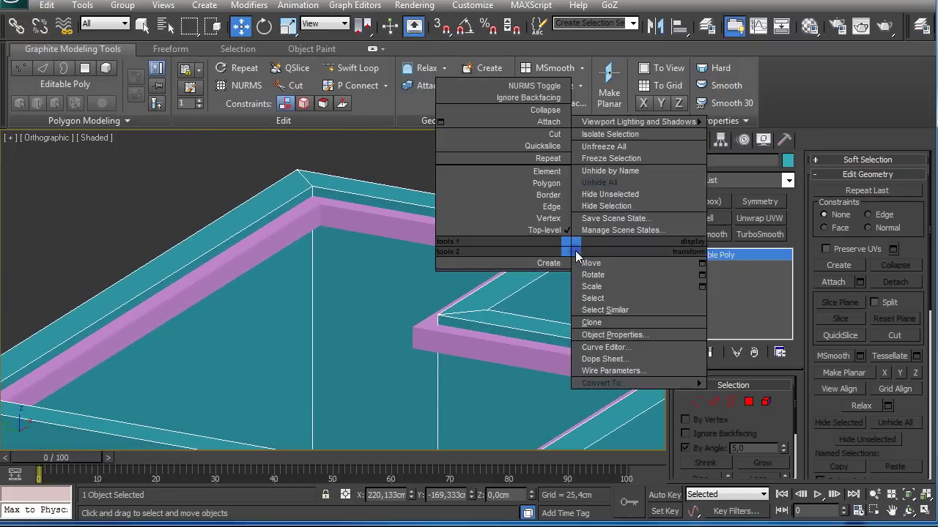
click(594, 208)
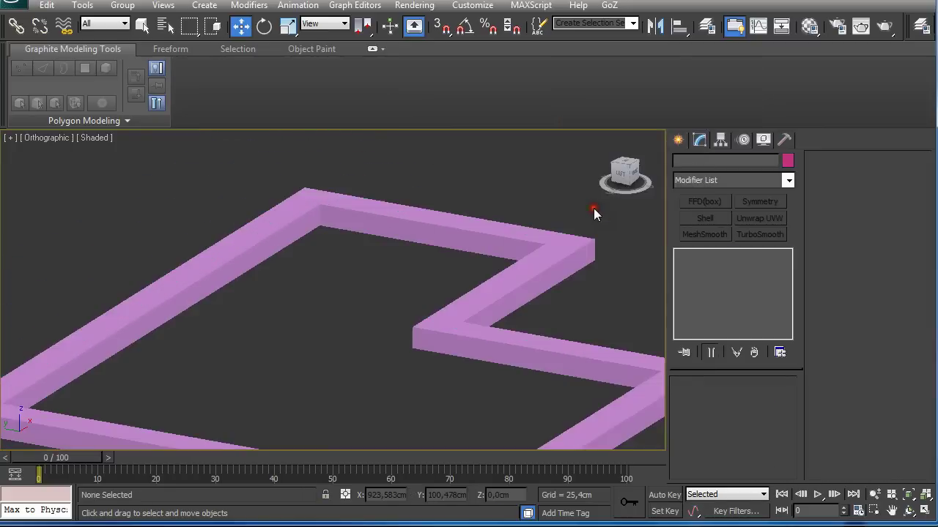
click(377, 222)
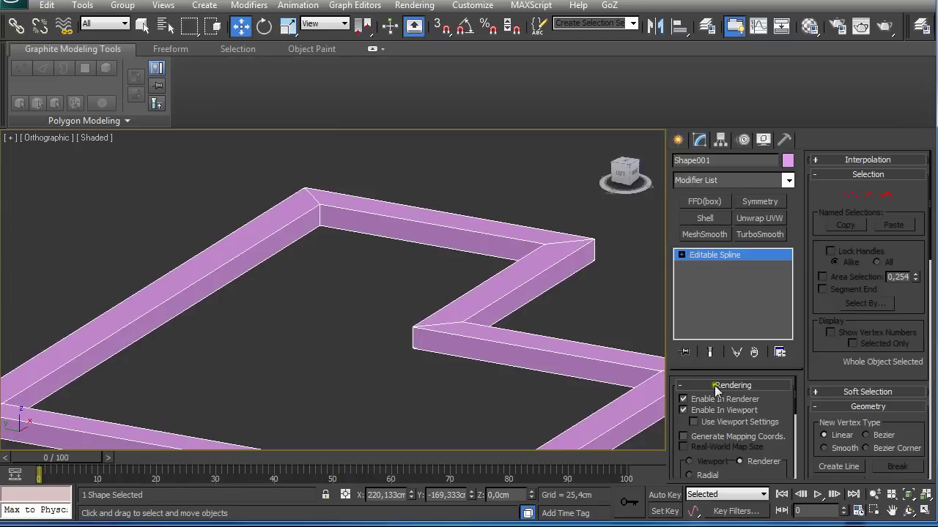
Turn off Enable In Renderer and Enable In Viewport for Shape001, then view from Front
click(684, 400)
click(683, 410)
scroll(360, 198, down, 3)
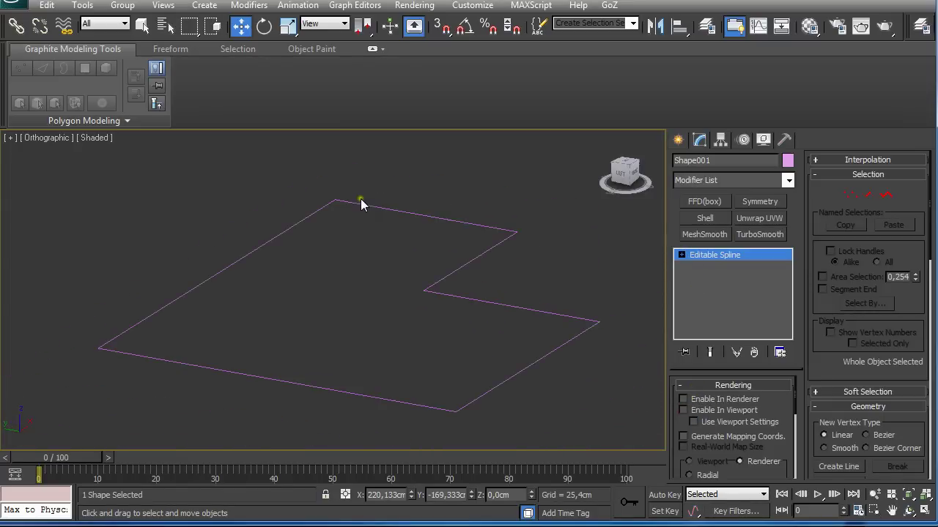
alt+middle_drag(360, 198, 339, 213)
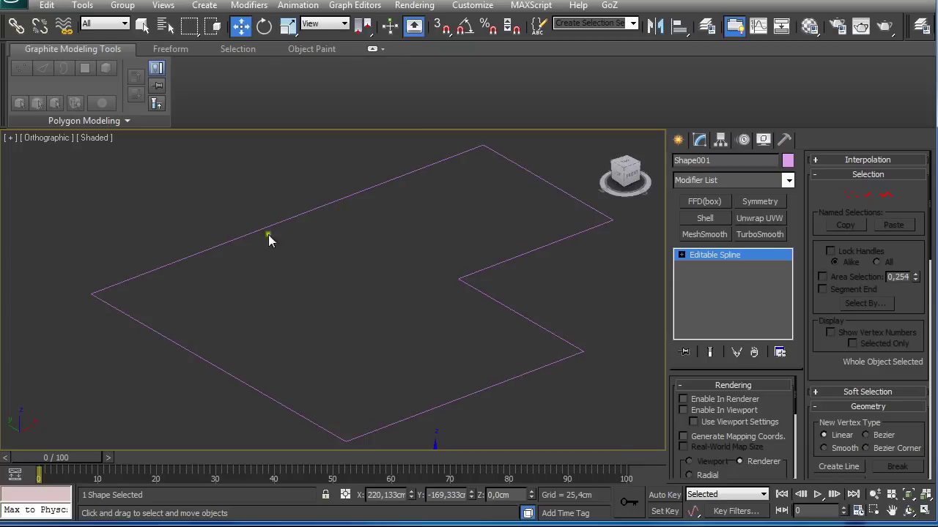
alt+middle_drag(383, 242, 385, 261)
key(f)
Draw a closed Line profile with a curved right side beside Shape001 in the front view
click(677, 140)
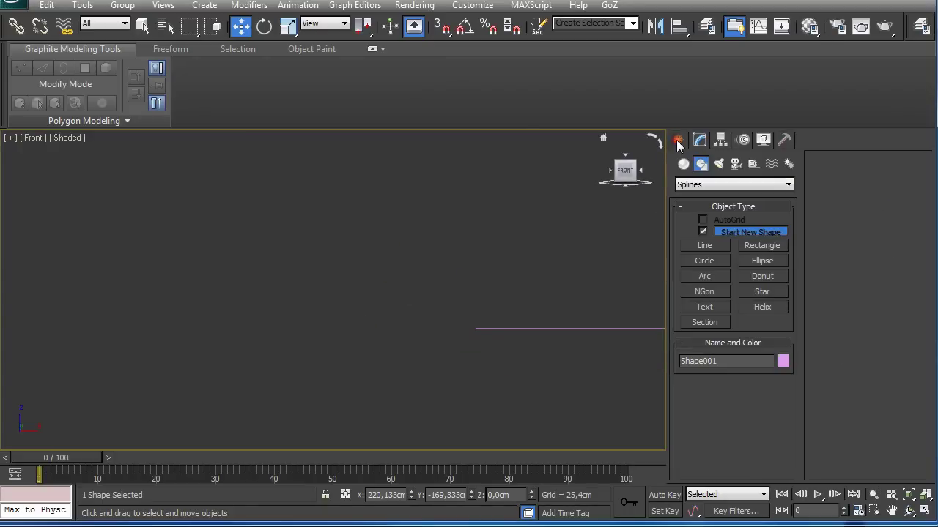
click(704, 247)
middle_drag(567, 286, 392, 265)
click(393, 265)
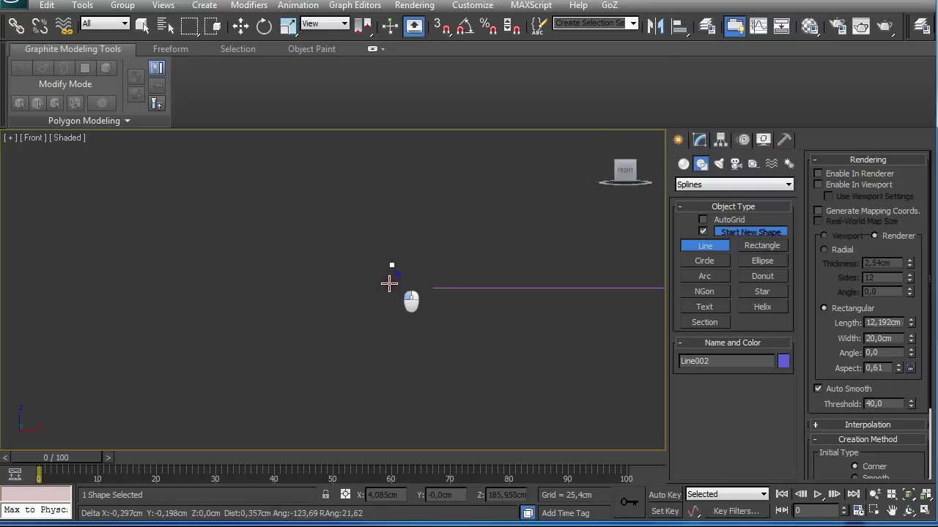
click(398, 298)
click(396, 312)
click(390, 327)
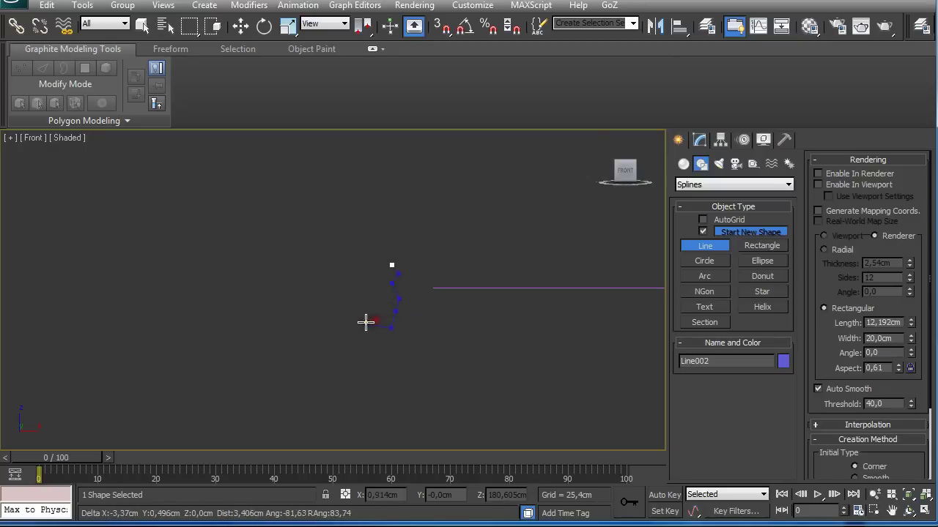
click(359, 328)
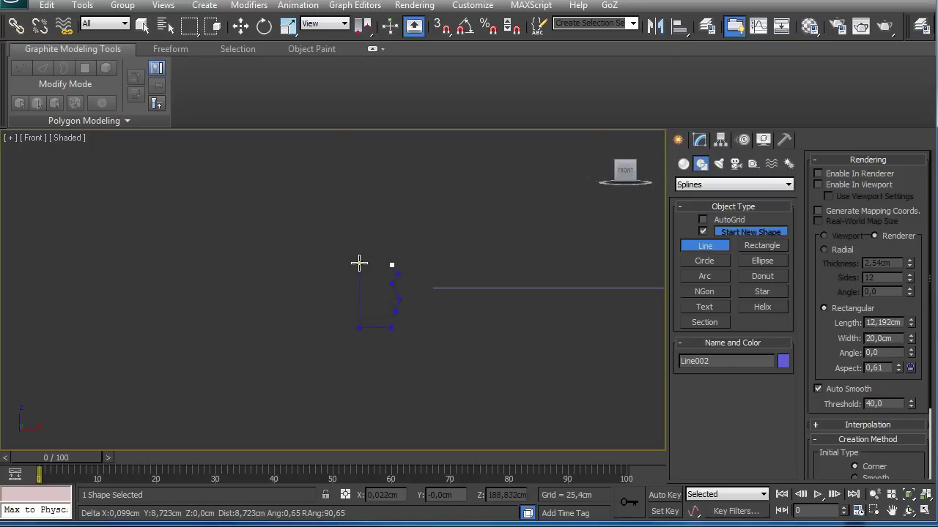
click(359, 264)
click(391, 264)
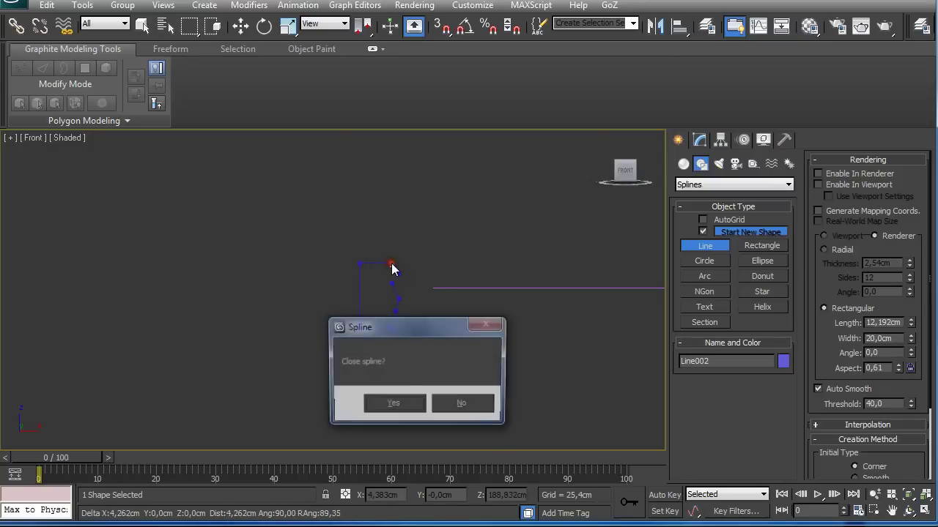
click(396, 405)
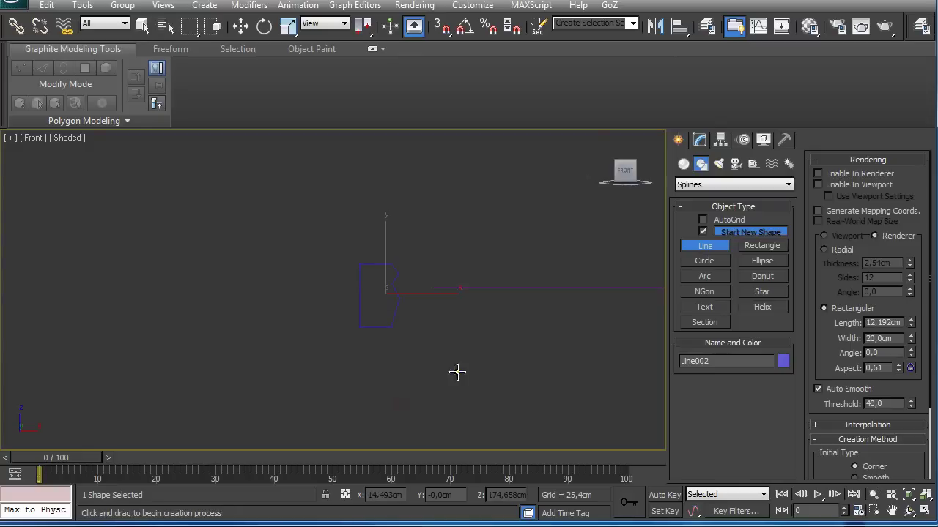
key(w)
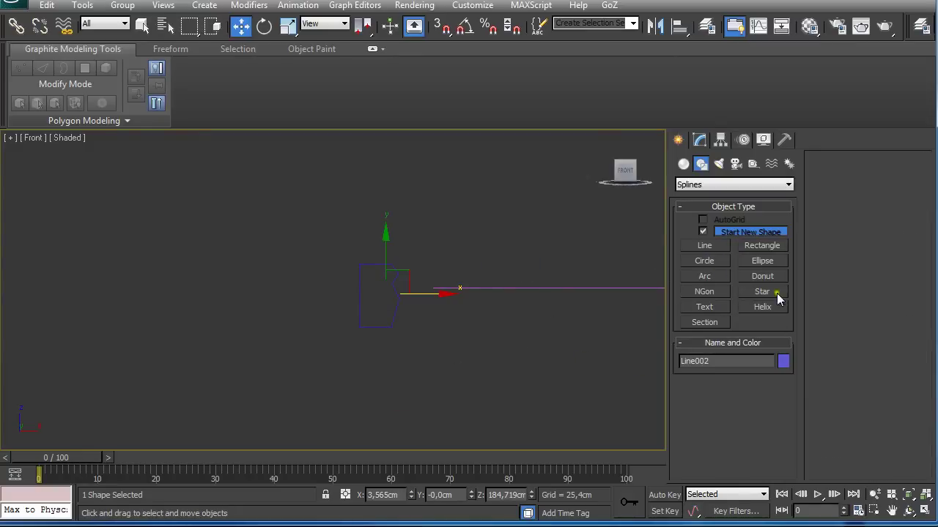
Color the new profile grey, then select the pink path Shape001 in the Modify panel
click(783, 361)
click(554, 289)
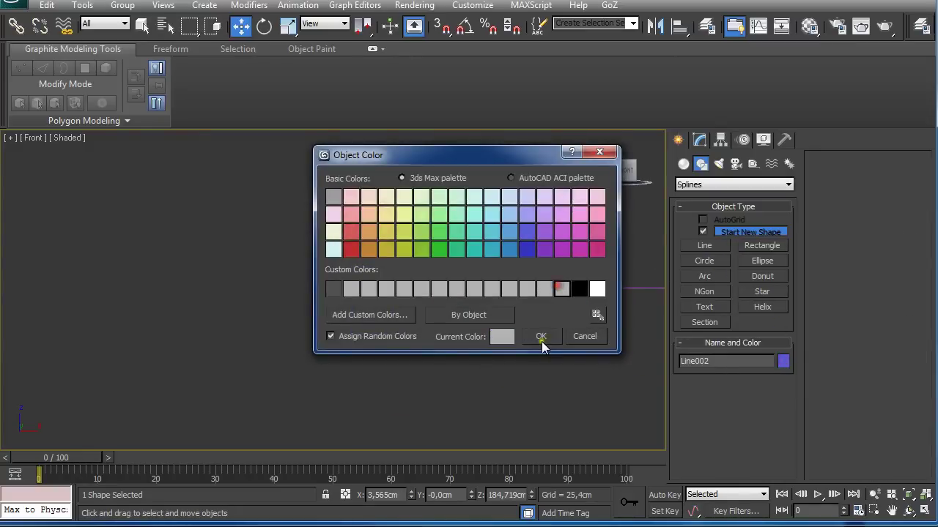
click(541, 337)
click(406, 340)
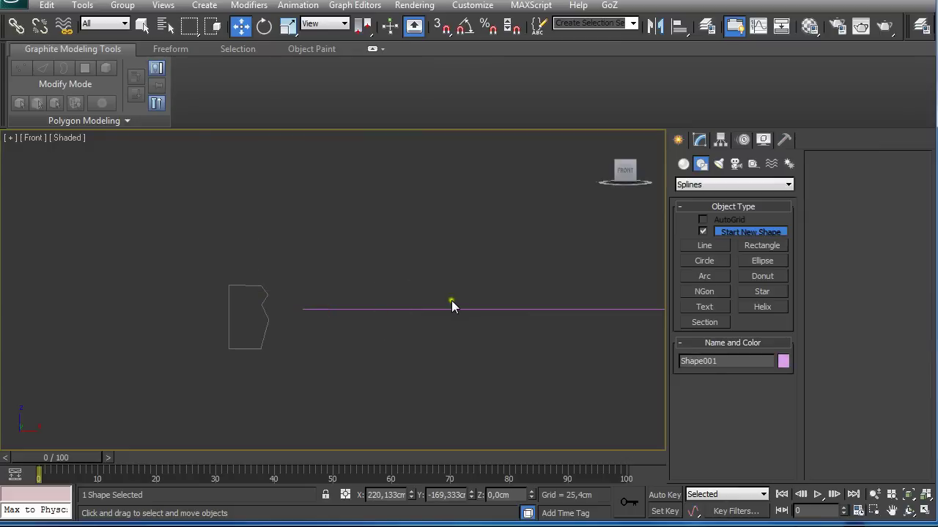
click(700, 140)
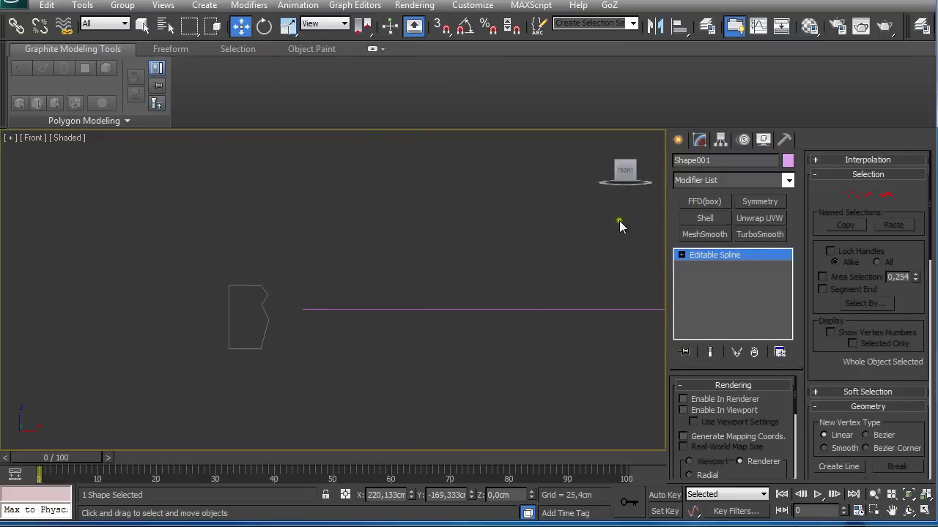
Orbit, pan and zoom the viewport to bring the path outline closer into view
mouse_move(554, 247)
alt+middle_down()
mouse_move(534, 264)
mouse_move(547, 251)
alt+middle_up()
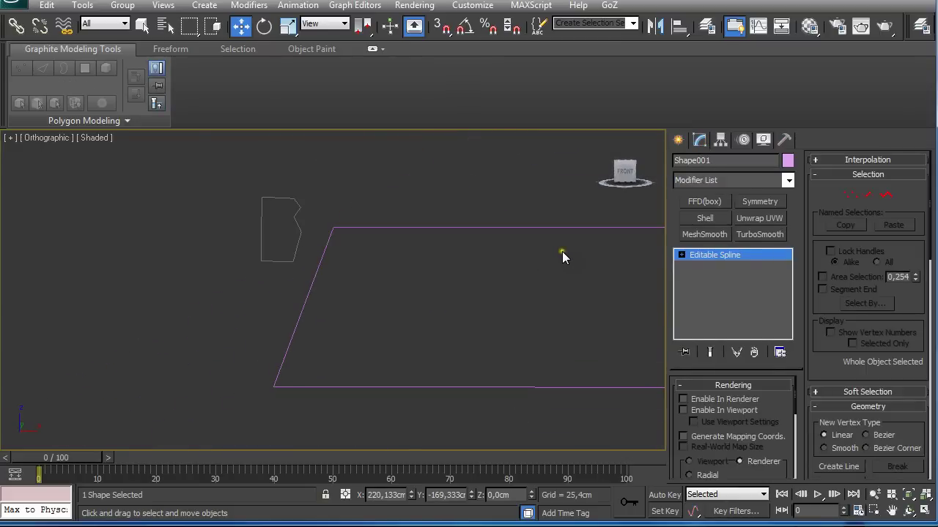
click(470, 384)
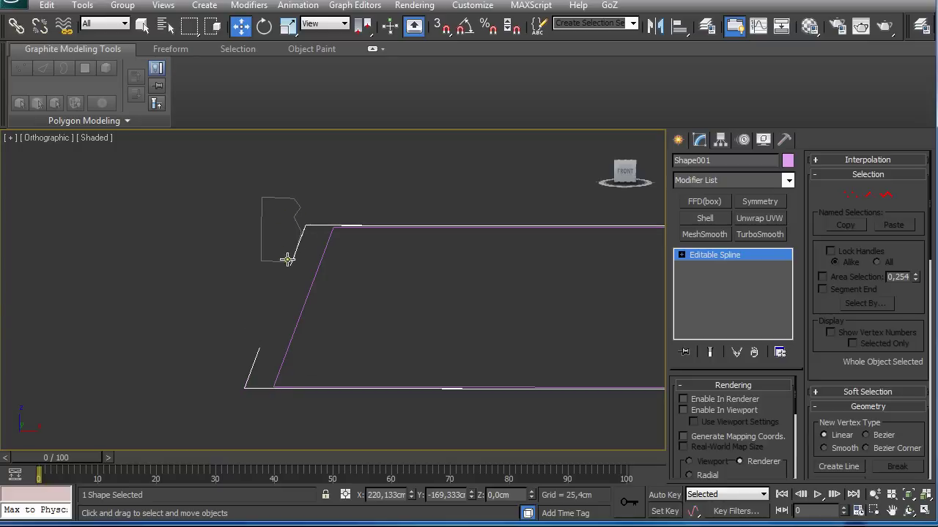
middle_drag(289, 407, 376, 301)
scroll(278, 295, up, 3)
middle_drag(278, 295, 376, 302)
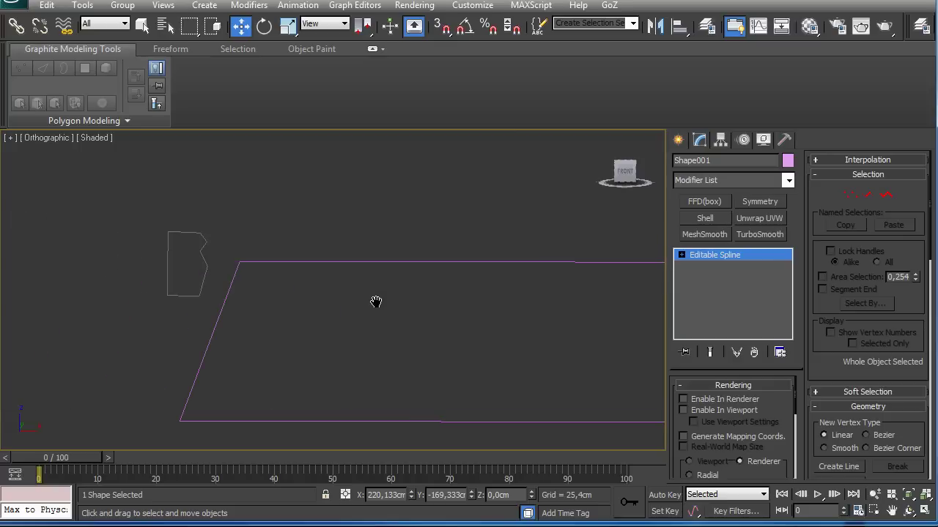
Apply a Sweep modifier to the path spline from the Modifier List
click(702, 180)
text(sw)
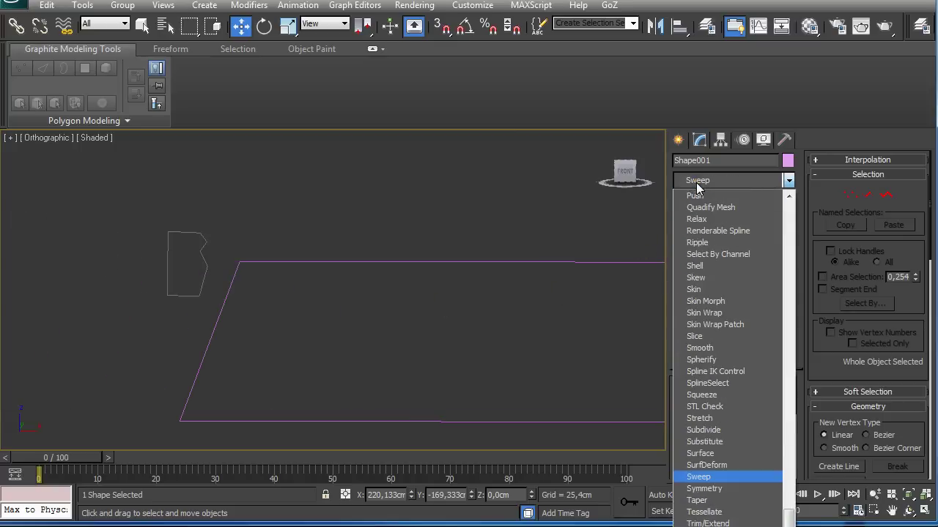
click(698, 477)
alt+middle_drag(249, 274, 334, 280)
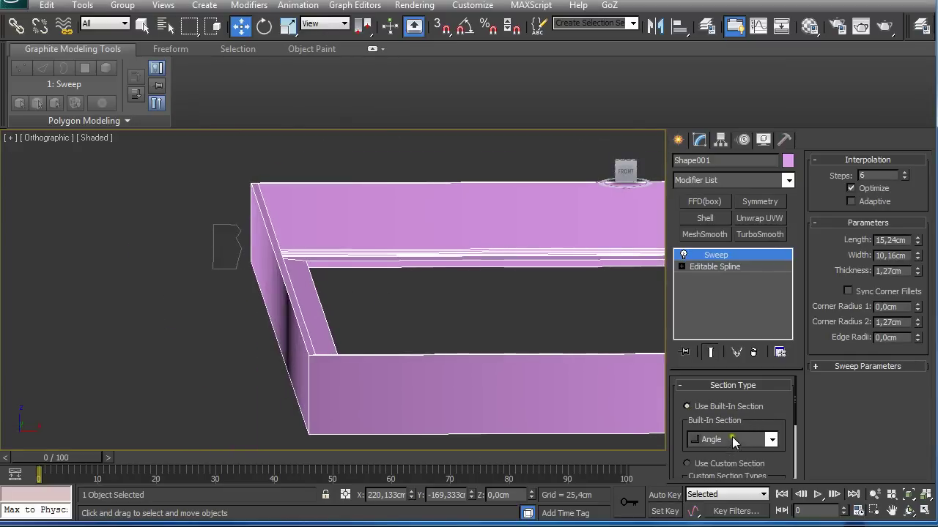
drag(795, 408, 797, 434)
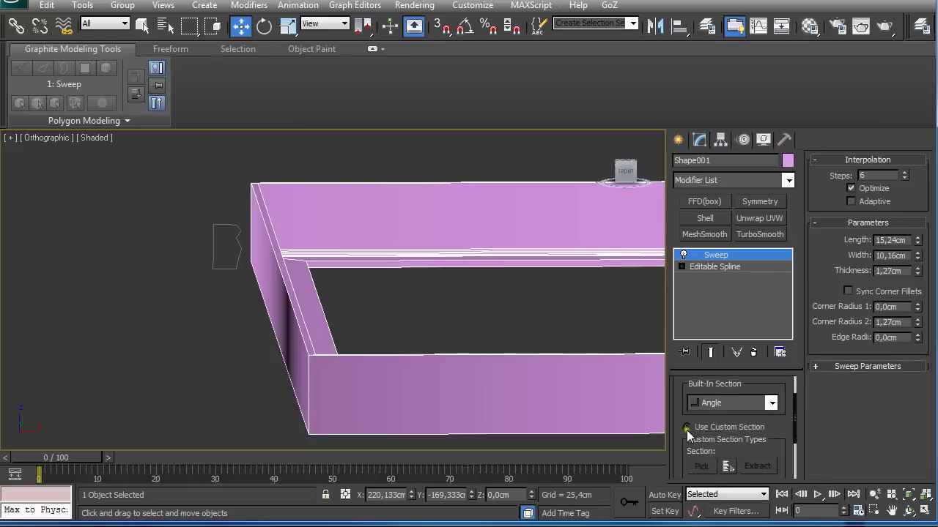
Set the sweep to Use Custom Section and pick Line002 as the section shape
click(686, 429)
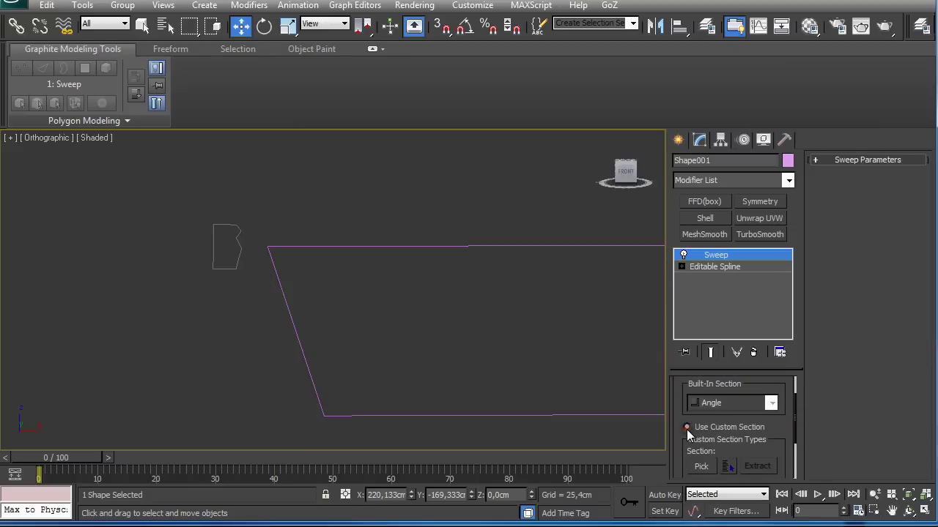
click(701, 466)
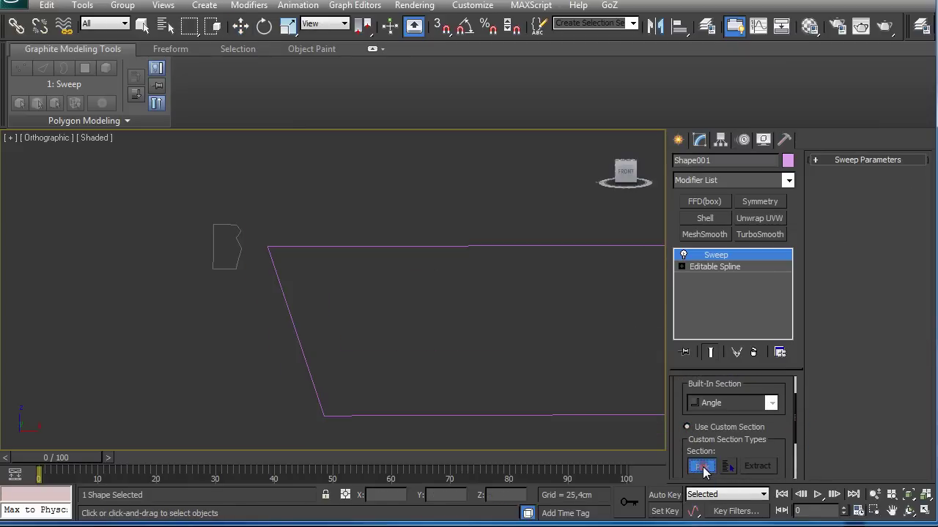
click(239, 254)
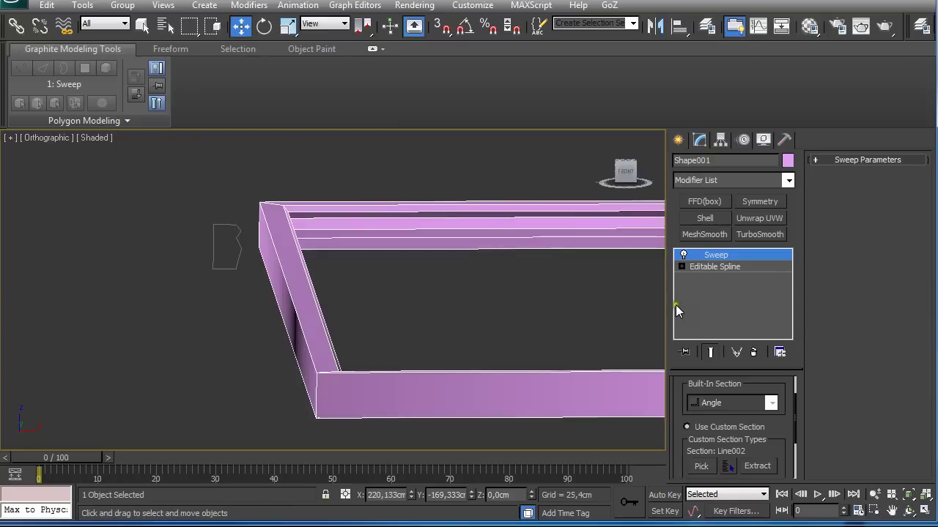
click(814, 159)
alt+middle_drag(430, 308, 409, 306)
Unhide All to bring back the teal walls and view the molding corner
right_click(475, 267)
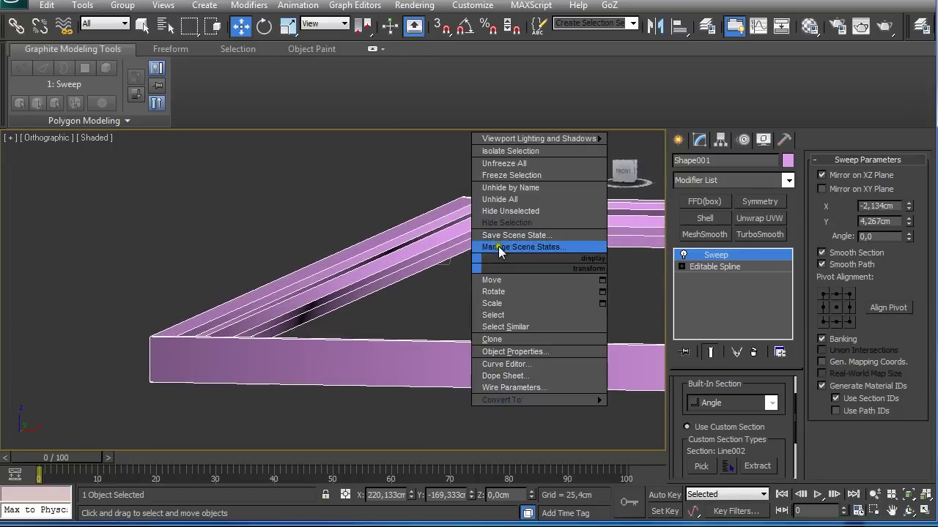
click(501, 198)
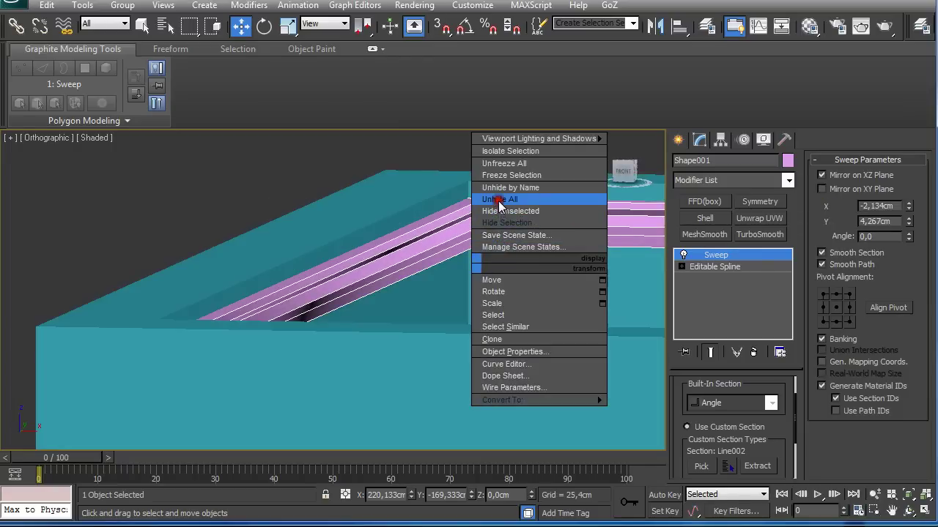
scroll(432, 253, up, 5)
alt+middle_drag(440, 260, 367, 268)
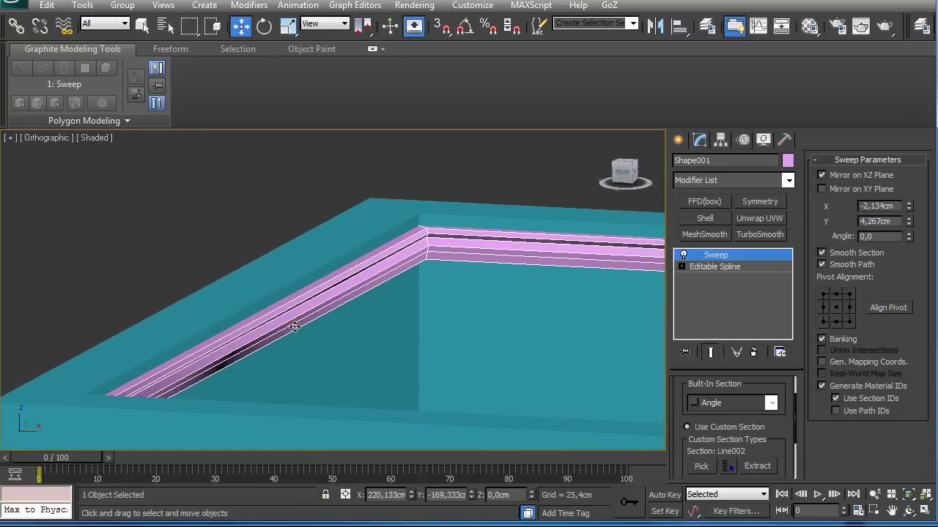
Toggle the sweep's Mirror on XY and XZ Plane options to compare, leaving XY off
click(821, 189)
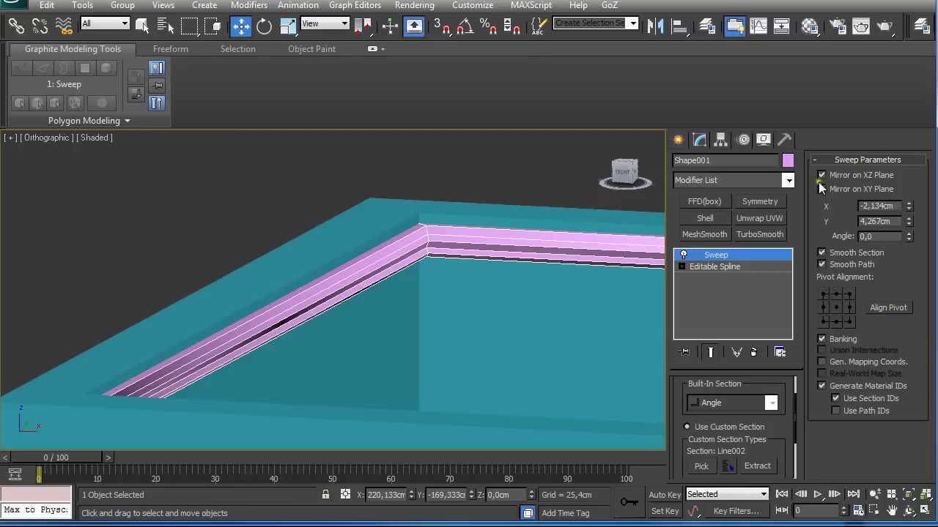
click(821, 188)
click(821, 175)
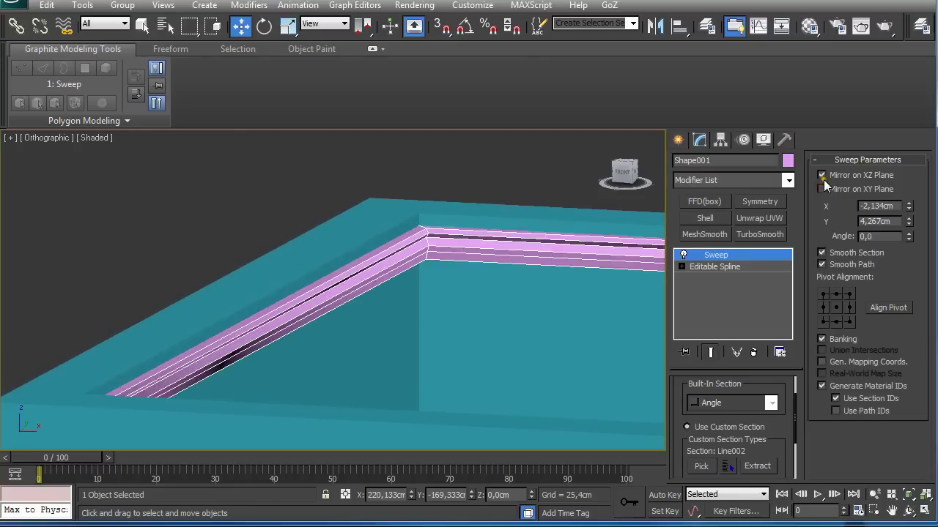
click(821, 175)
scroll(351, 311, up, 5)
click(821, 189)
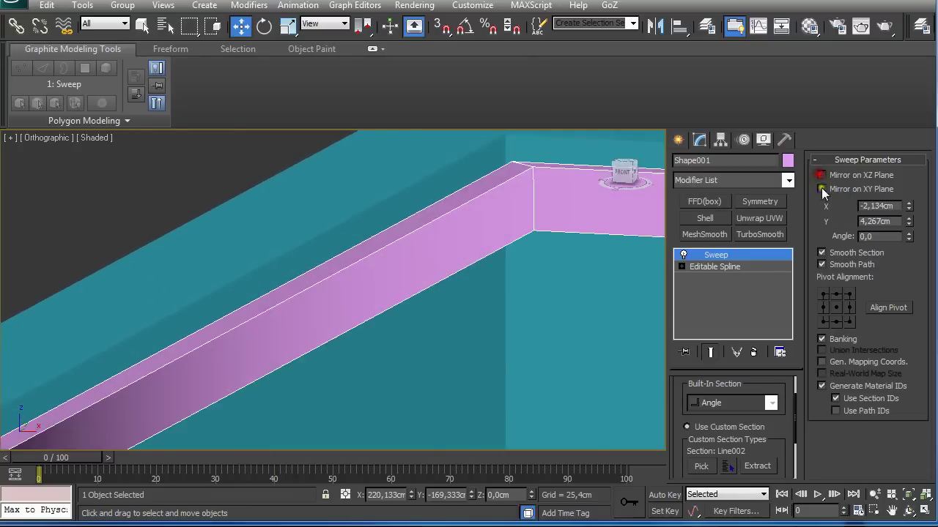
click(822, 190)
click(822, 190)
click(822, 188)
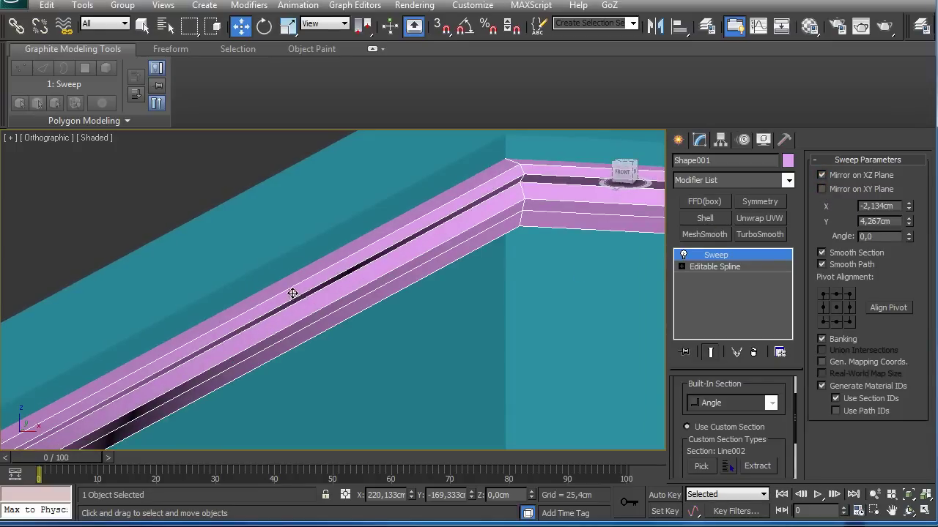
scroll(292, 293, down, 5)
Select the teal walls and hide them
alt+middle_drag(310, 277, 356, 280)
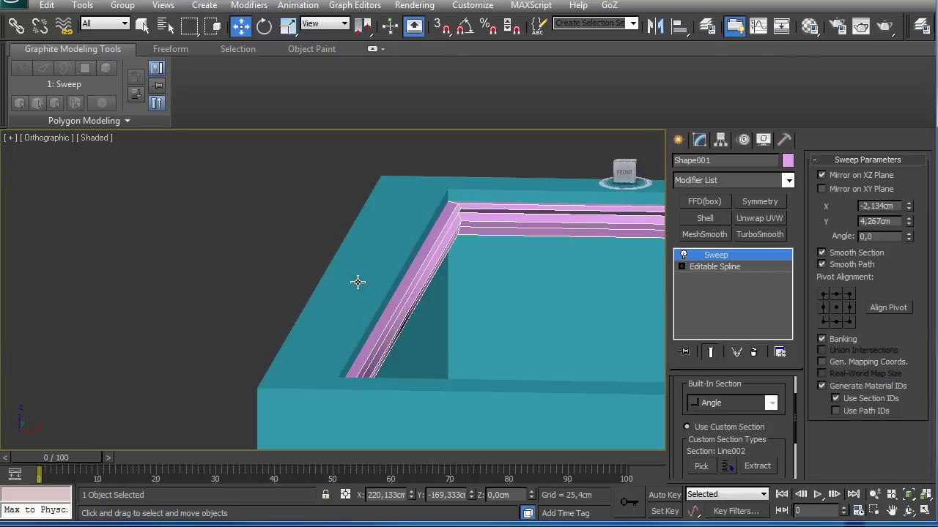
click(358, 282)
right_click(358, 281)
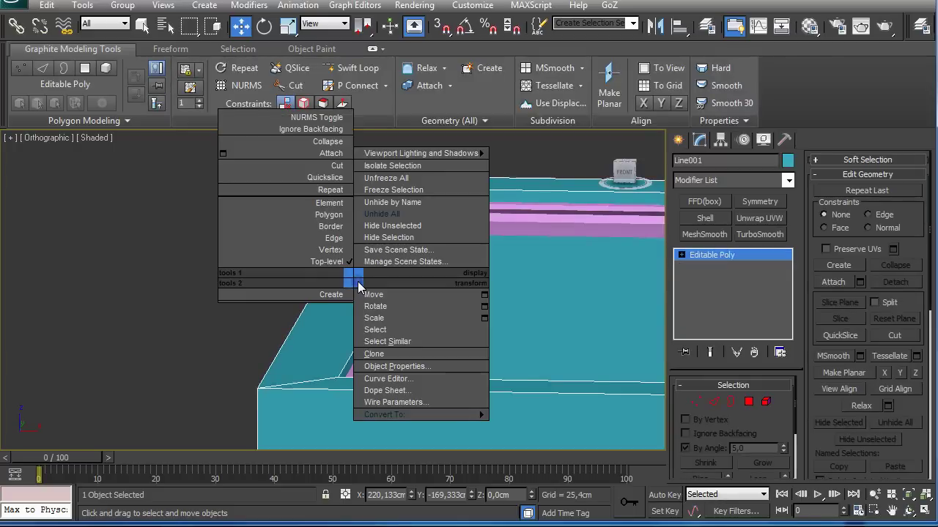
click(381, 238)
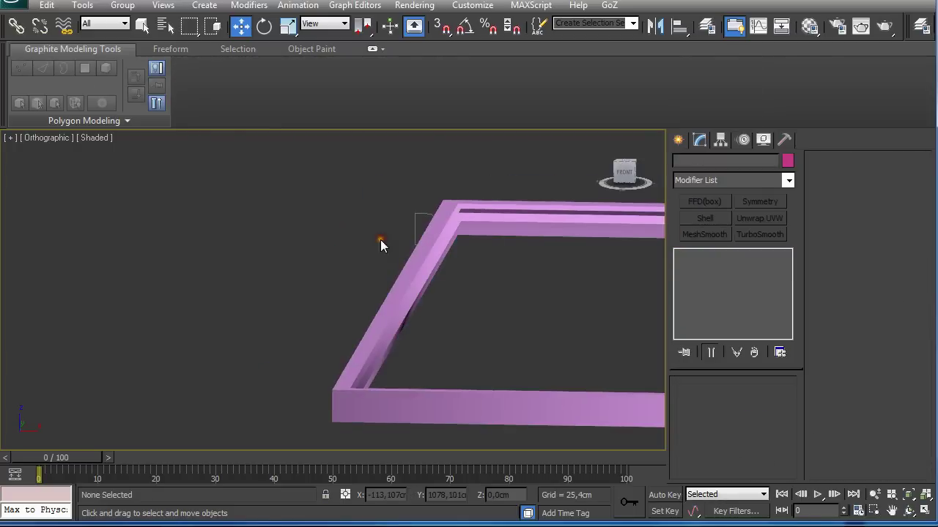
Move the Line002 profile left along X, then unhide the walls again
click(415, 214)
drag(459, 232, 342, 222)
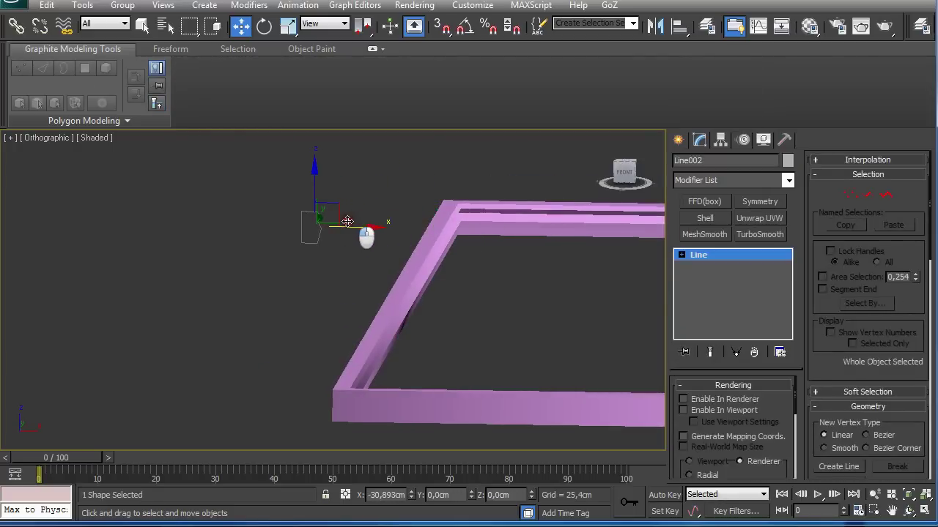
right_click(398, 249)
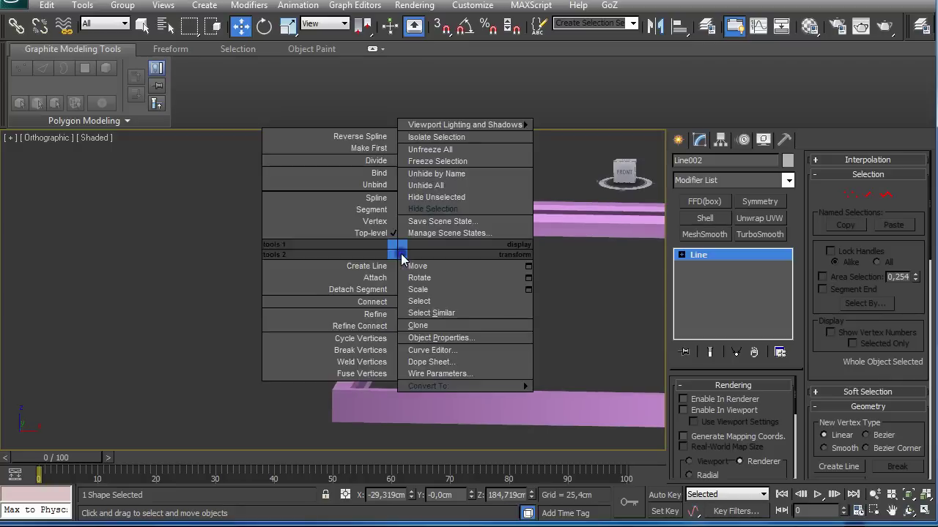
click(426, 192)
alt+middle_drag(426, 192, 397, 241)
Change the swept molding's colour to light grey
click(396, 240)
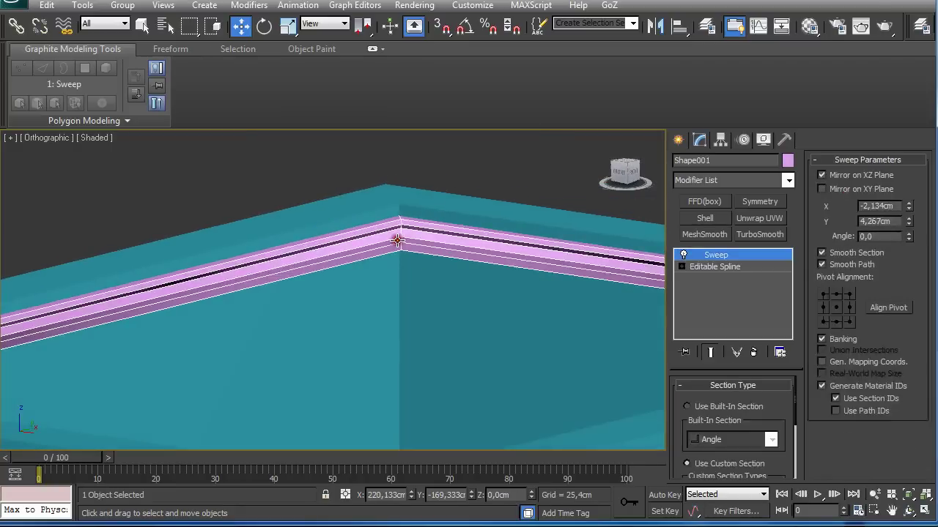
click(786, 161)
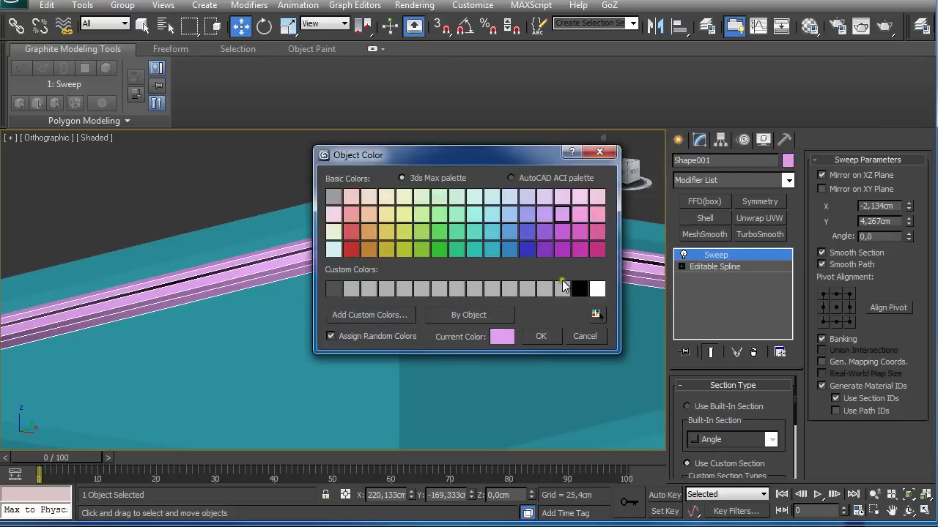
click(565, 285)
click(540, 335)
alt+middle_drag(457, 279, 286, 297)
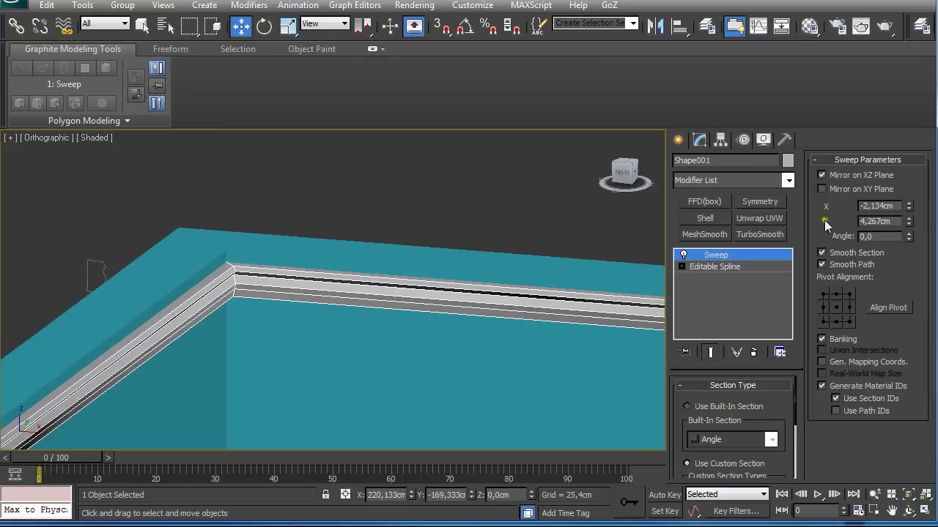
Reset the sweep offsets, then set Y to about 7.493cm and X to about -2.769cm
right_click(908, 222)
right_click(908, 207)
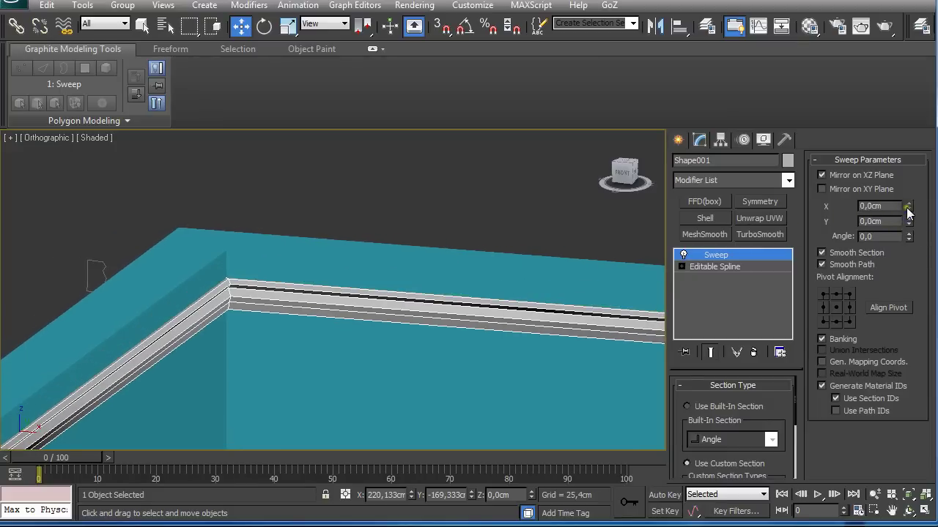
middle_drag(513, 229, 577, 243)
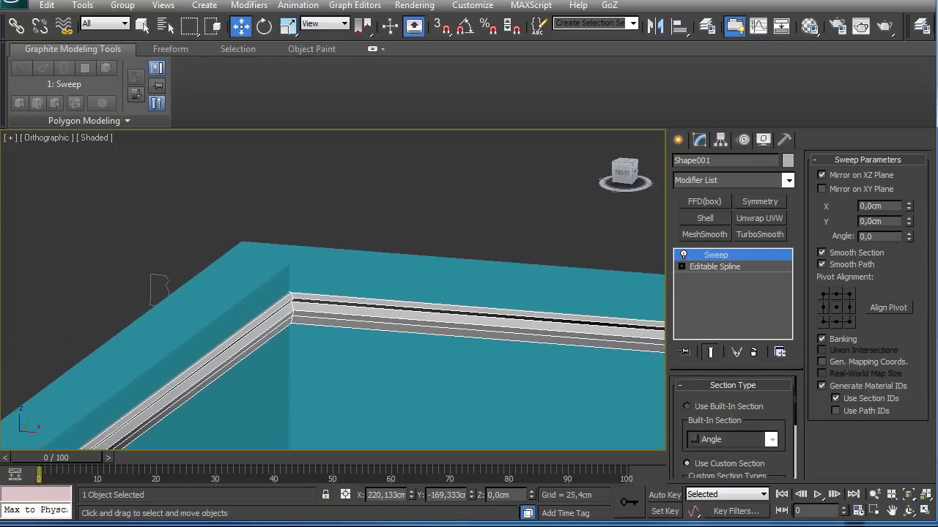
drag(909, 223, 883, 11)
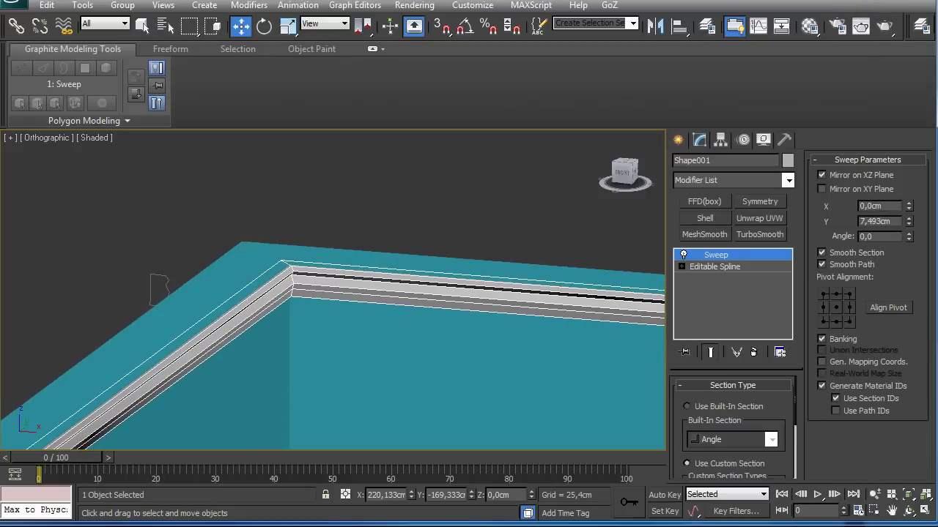
drag(909, 207, 929, 284)
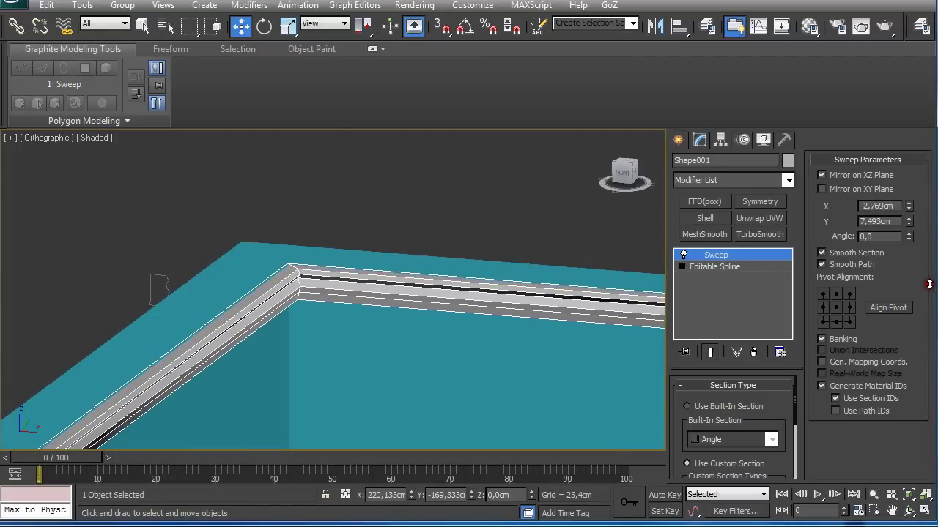
mouse_move(909, 238)
mouse_down()
mouse_move(924, 258)
mouse_move(898, 95)
mouse_move(910, 276)
mouse_move(902, 203)
mouse_move(908, 239)
mouse_up()
Reset the sweep angle to 0 and select the profile at Vertex level
right_click(909, 238)
scroll(468, 282, up, 4)
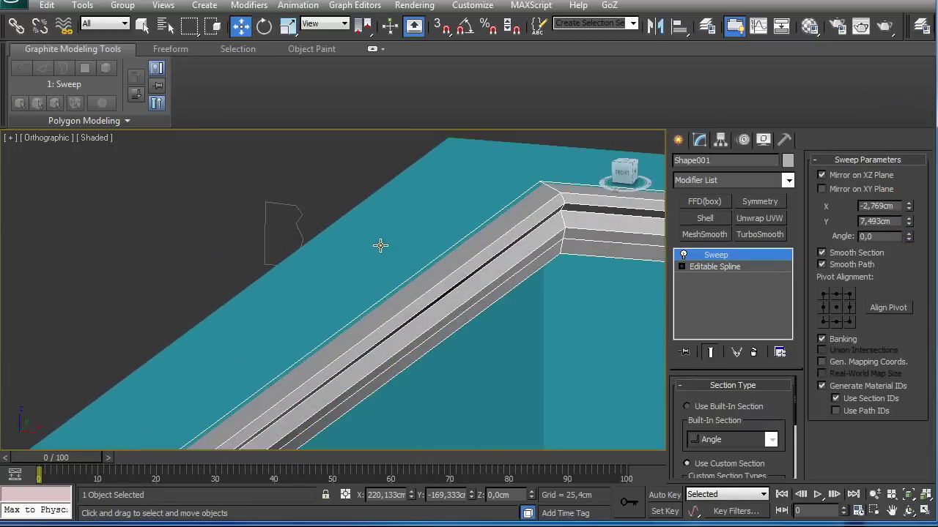
click(302, 219)
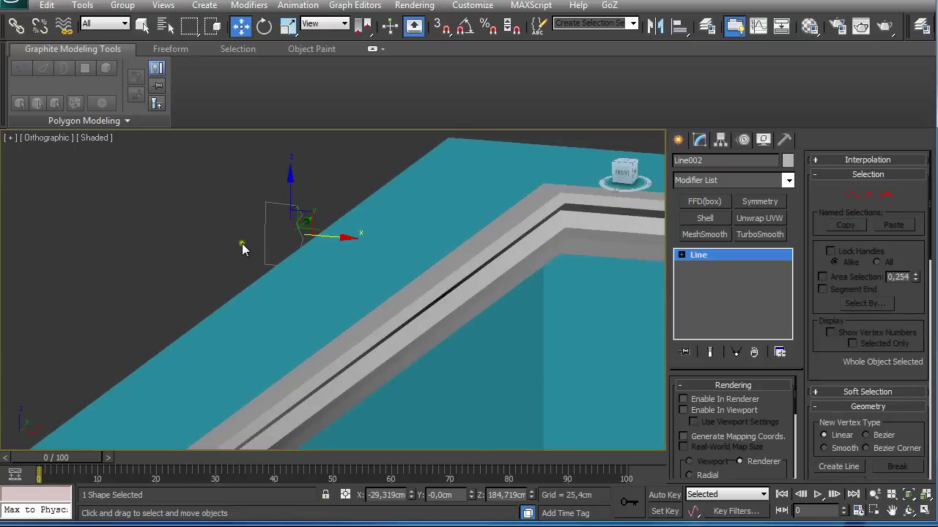
key(1)
alt+middle_drag(260, 240, 293, 246)
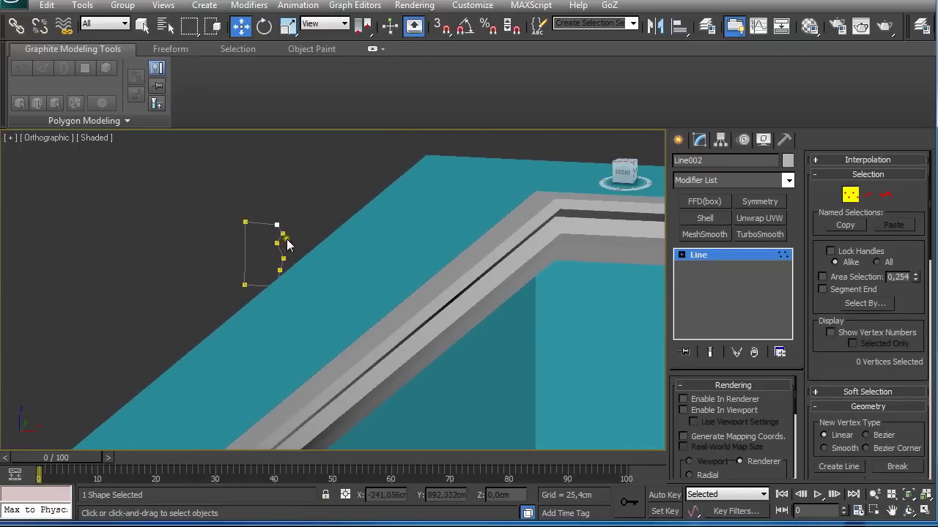
click(679, 256)
Hide the teal walls and reselect the molding profile shape
click(447, 249)
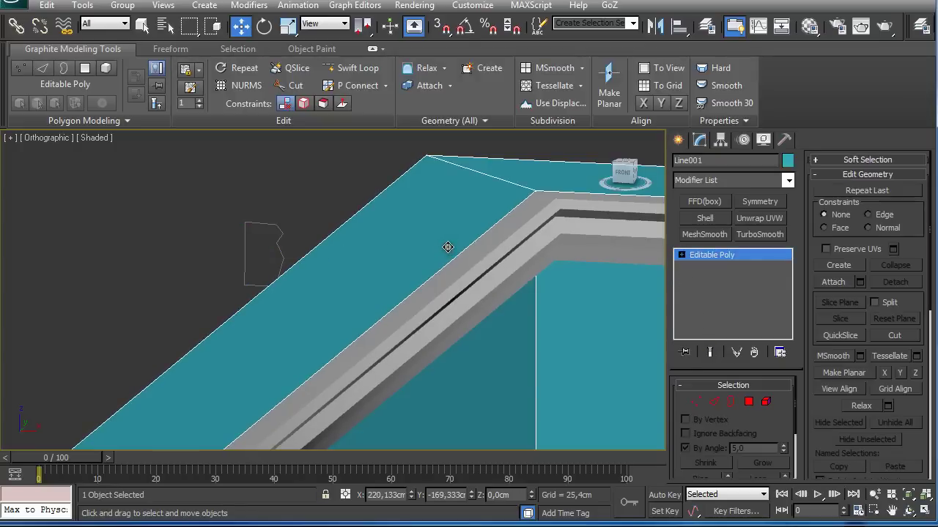
right_click(448, 247)
click(480, 202)
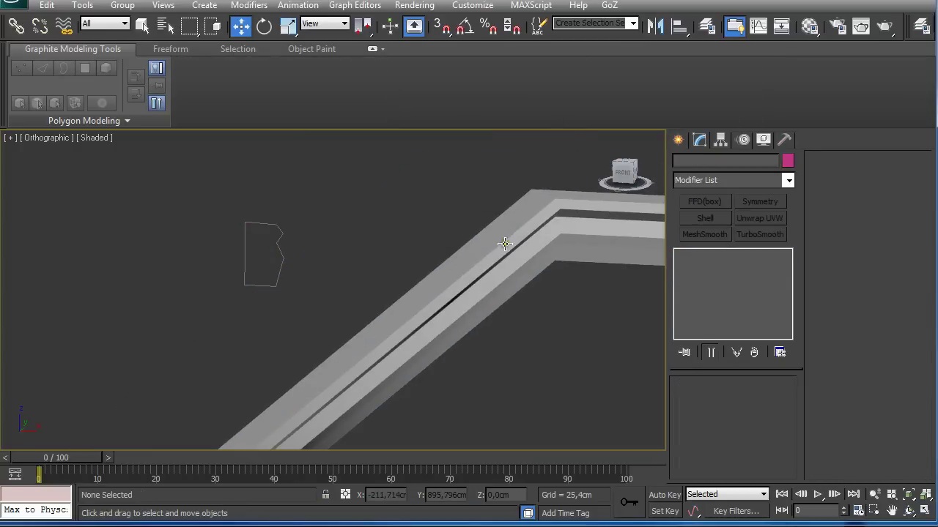
click(280, 248)
alt+middle_drag(284, 255, 311, 281)
Nudge a right-side profile vertex slightly along X and open its vertex-type options
key(1)
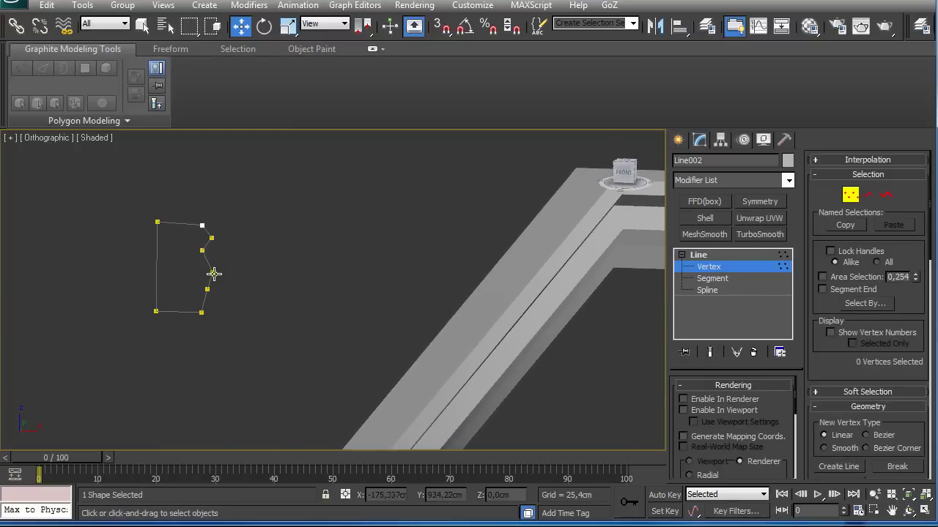
click(213, 273)
drag(213, 273, 219, 274)
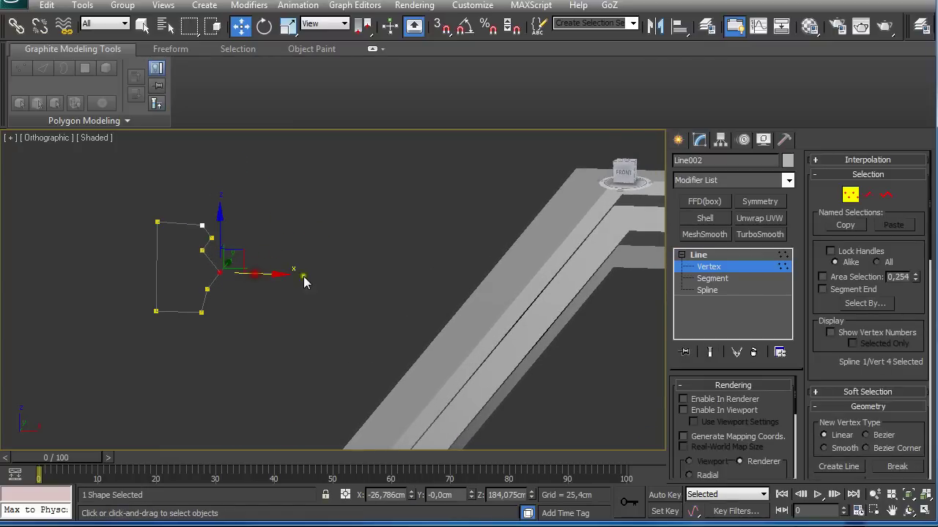
right_click(219, 275)
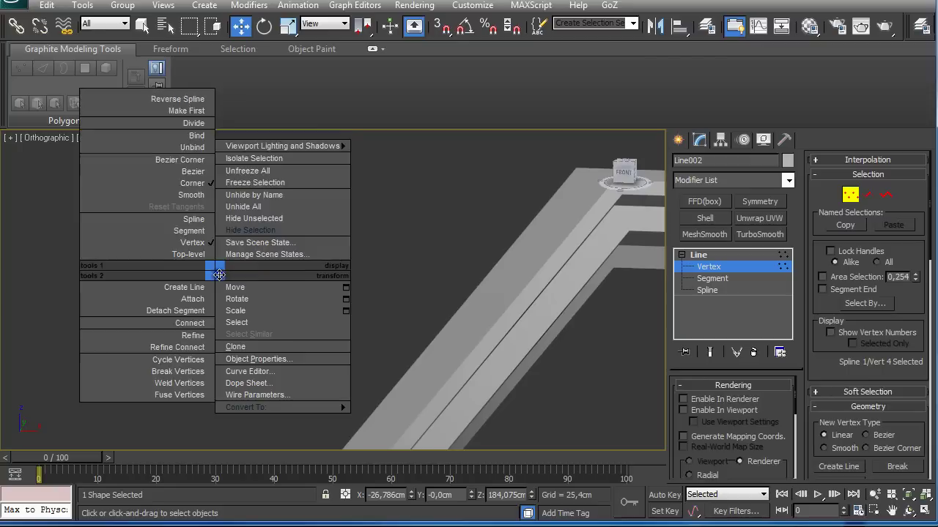
click(391, 260)
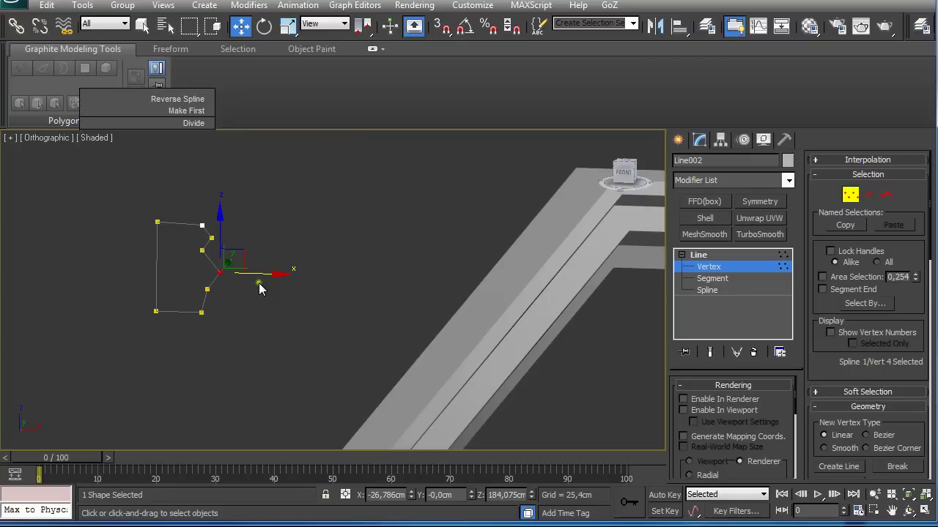
right_click(220, 274)
click(367, 263)
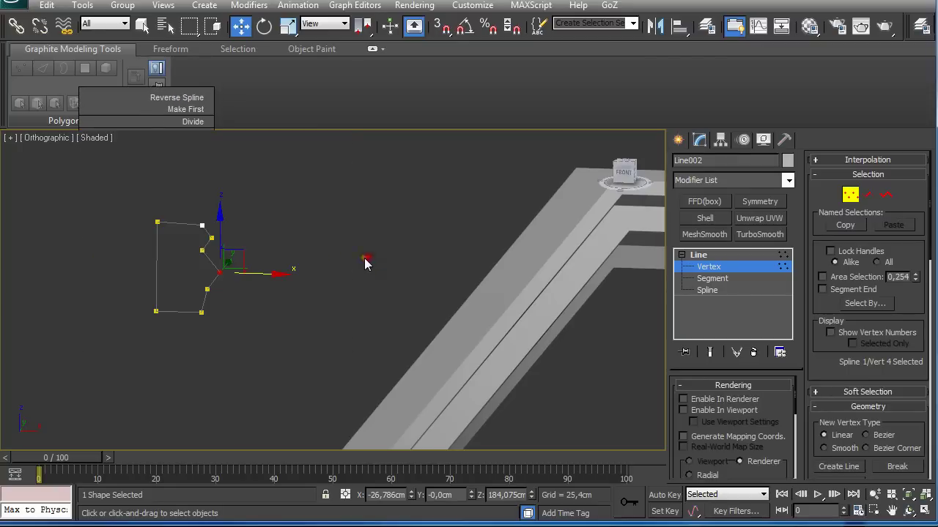
right_click(220, 268)
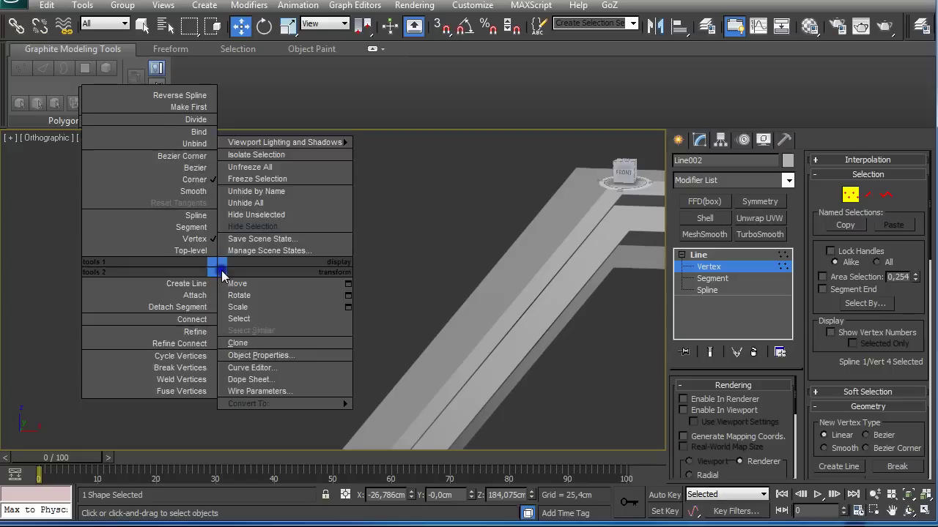
Make the vertex Bezier Corner to curve the edge, and set the vertex above to Smooth
click(194, 156)
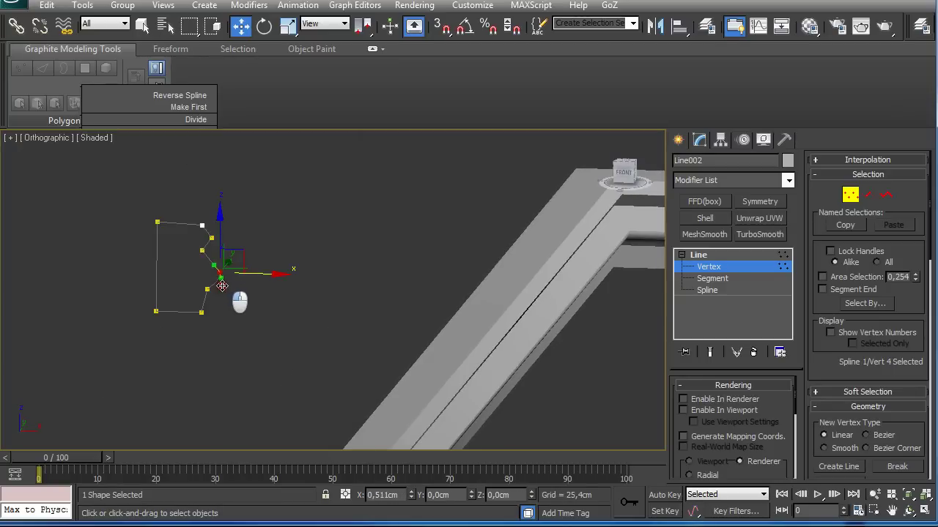
drag(240, 252, 200, 251)
click(211, 239)
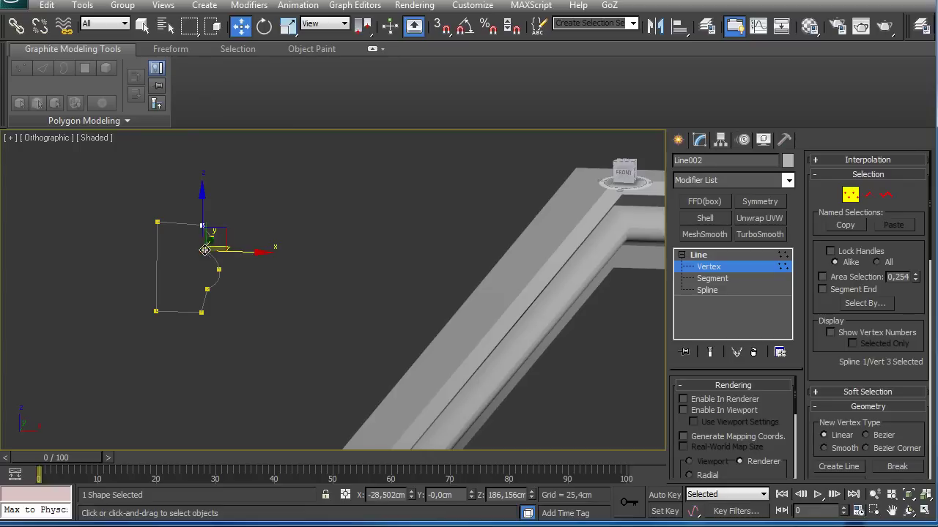
right_click(202, 251)
click(180, 170)
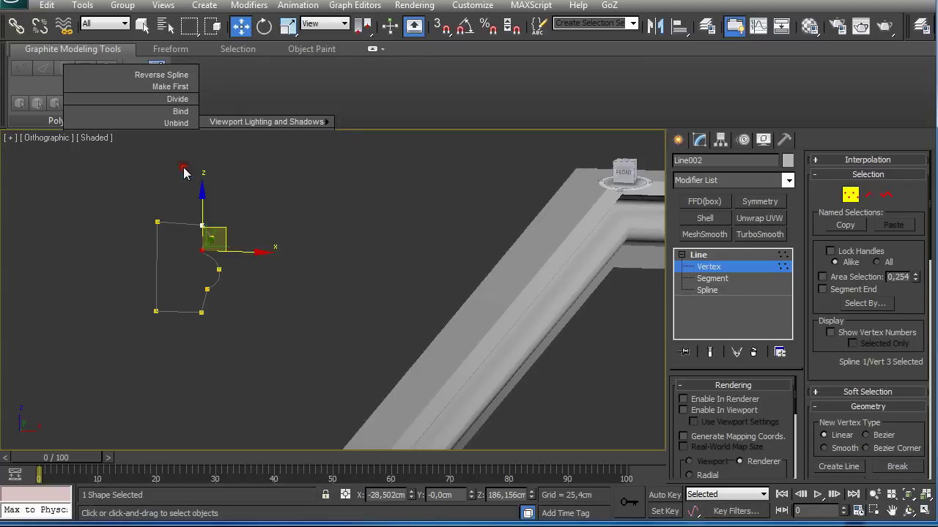
Exit Vertex level and select the swept molding Shape001
middle_drag(462, 278, 333, 299)
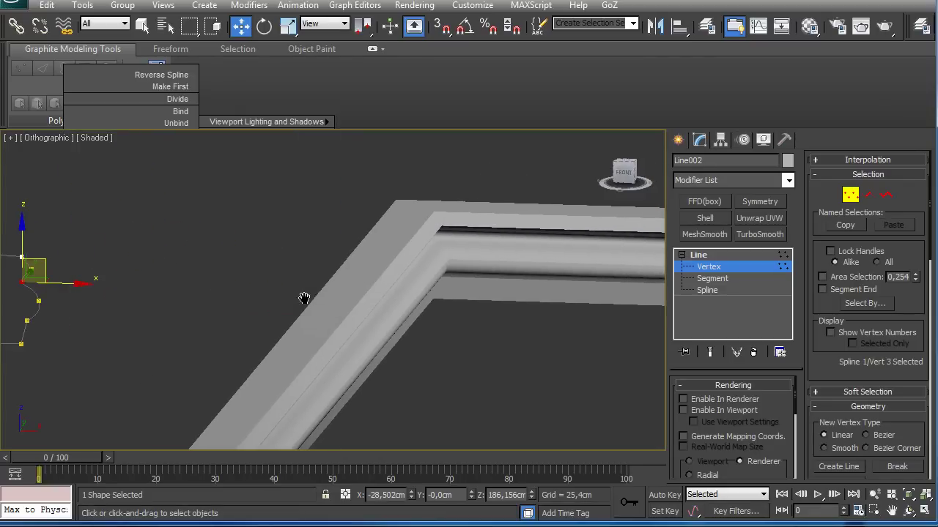
click(513, 282)
click(849, 196)
click(588, 266)
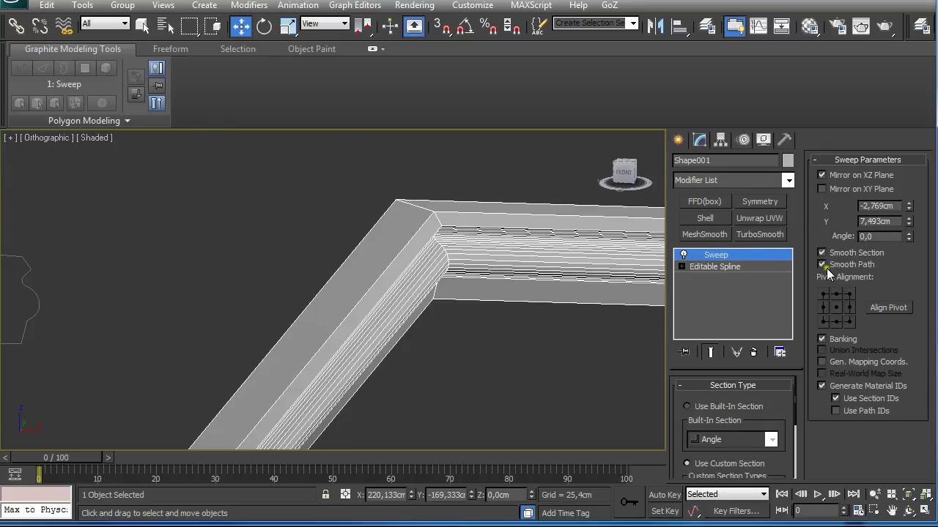
Deselect, switch to Perspective view and Zoom Extents on the molding
click(548, 352)
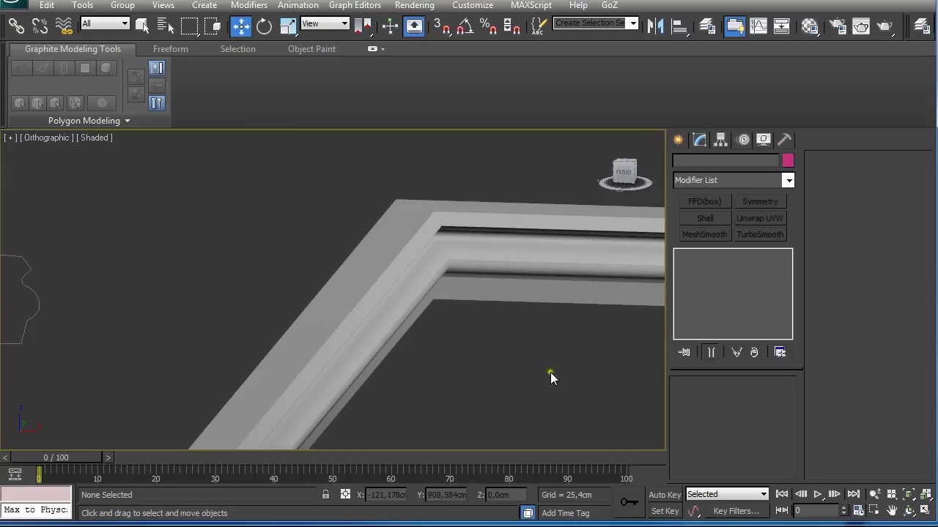
scroll(545, 373, down, 3)
key(p)
key(z)
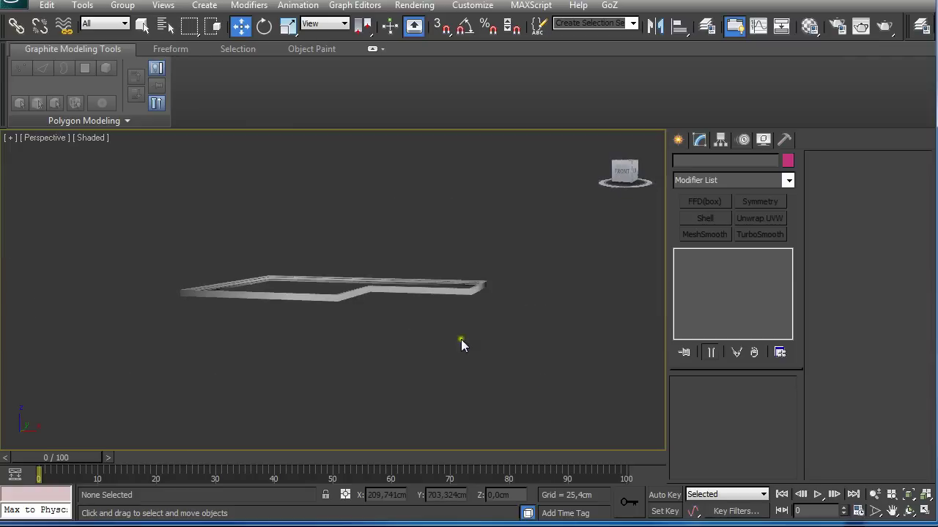
alt+middle_drag(461, 339, 341, 289)
Unhide All to restore the teal walls, then orbit into the wall corner
right_click(340, 288)
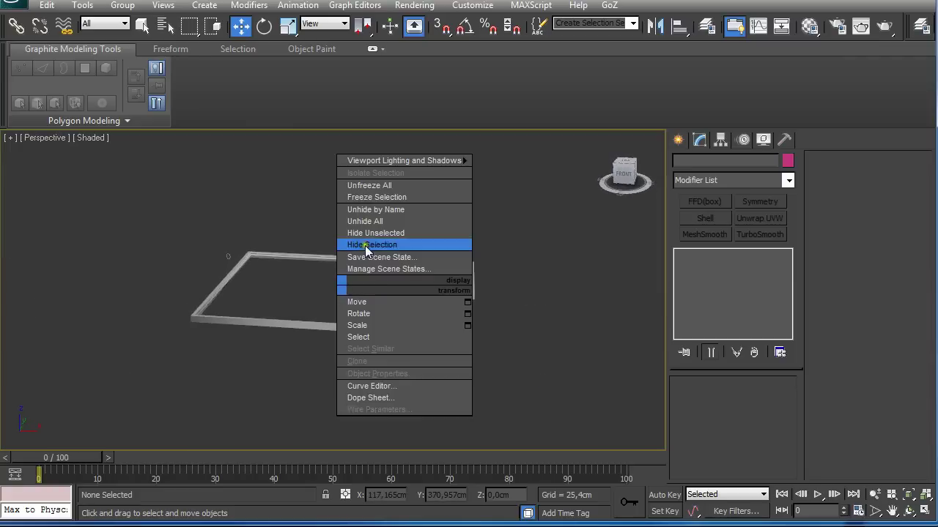
click(364, 221)
scroll(345, 277, up, 6)
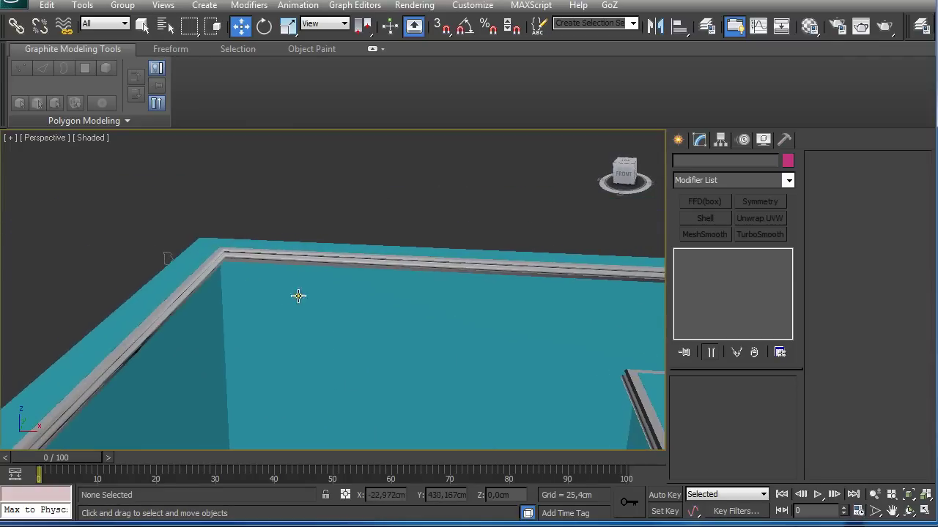
alt+middle_drag(298, 296, 469, 295)
click(470, 295)
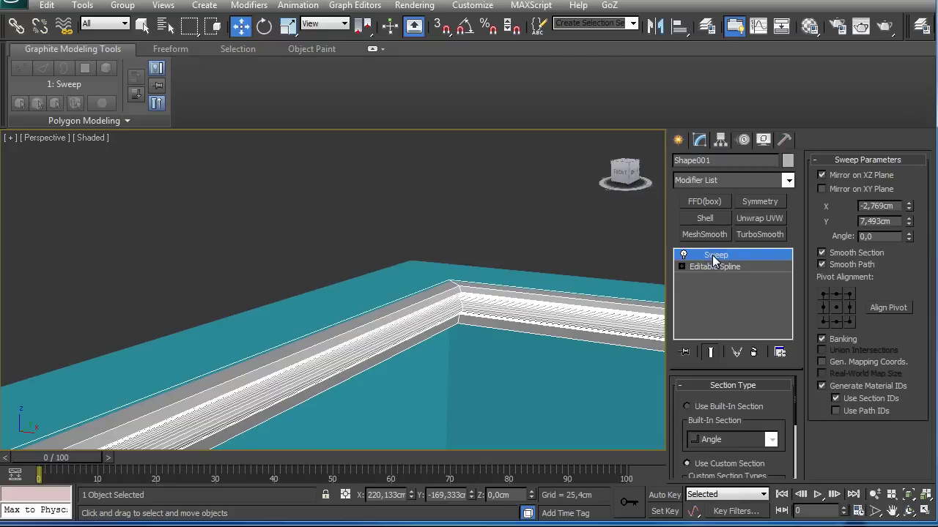
alt+middle_drag(440, 295, 462, 293)
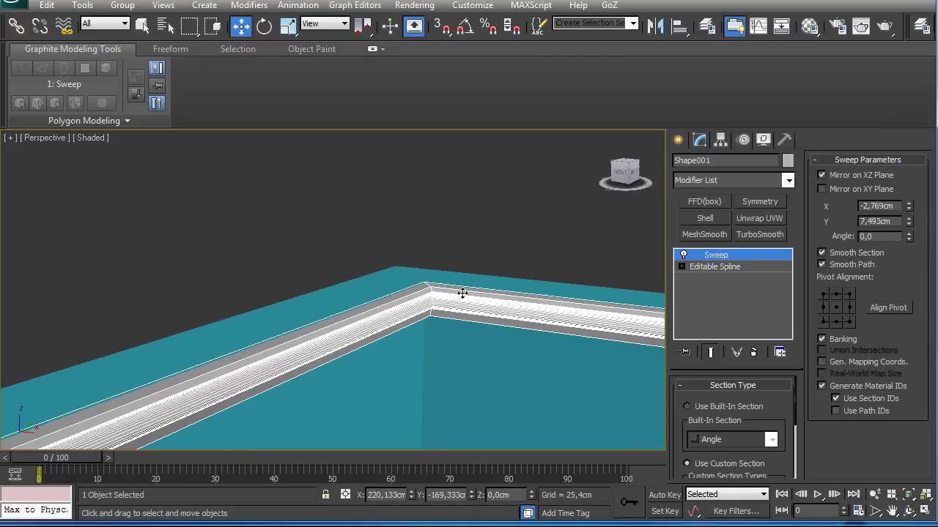